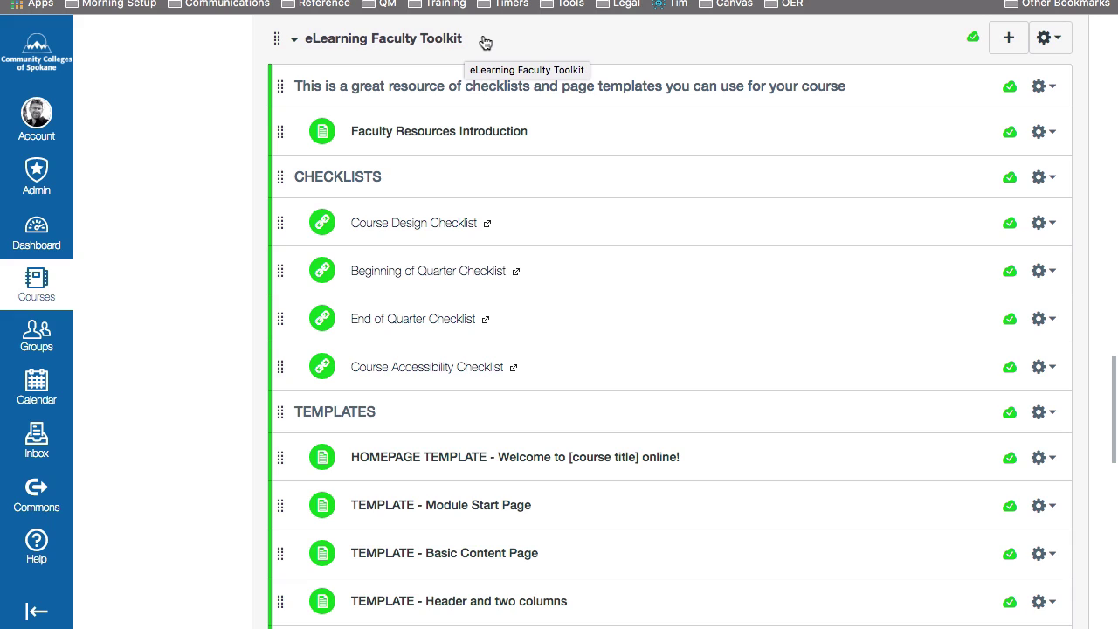
Open the Module Start Page template in the eLearning Faculty Toolkit module and review its introduction, objectives and checklist sections
scroll(669, 348, down, 1)
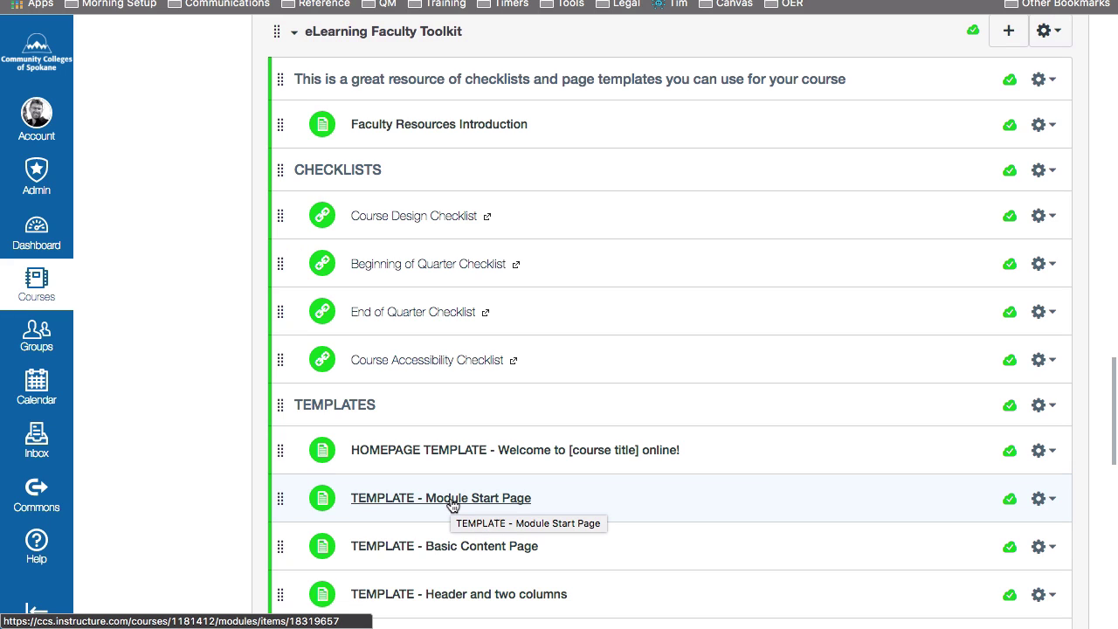
drag(276, 498, 276, 500)
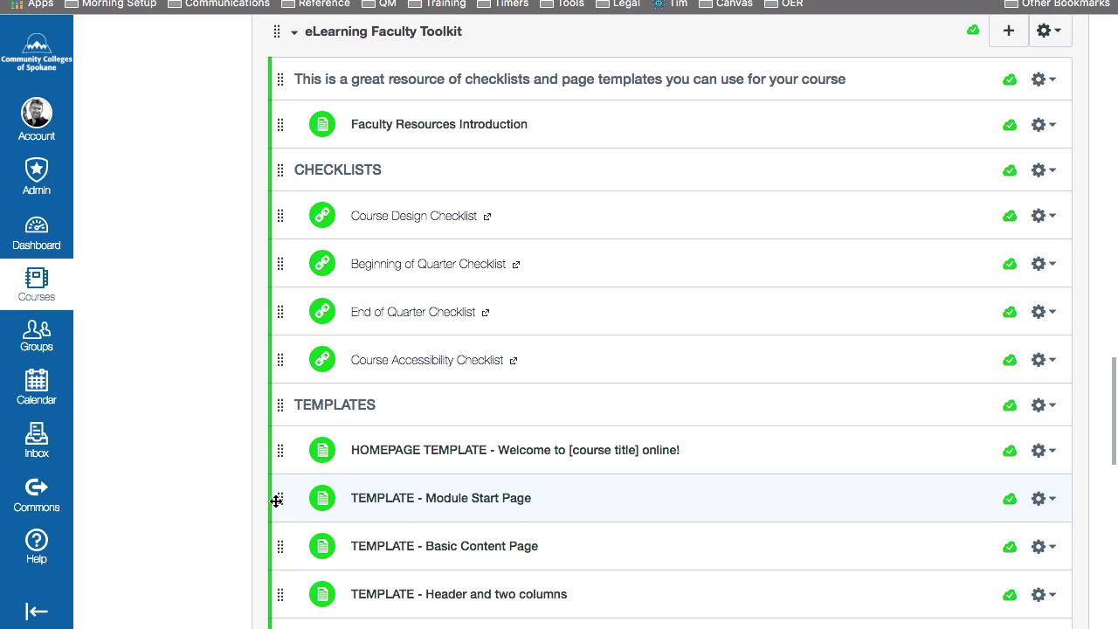
click(470, 508)
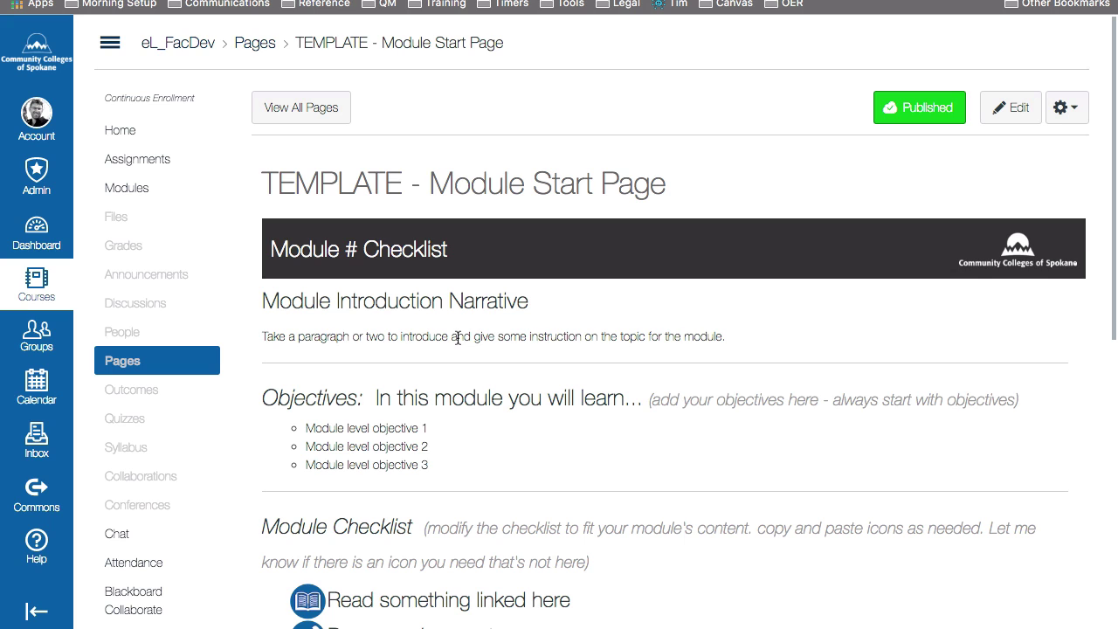
scroll(457, 338, down, 2)
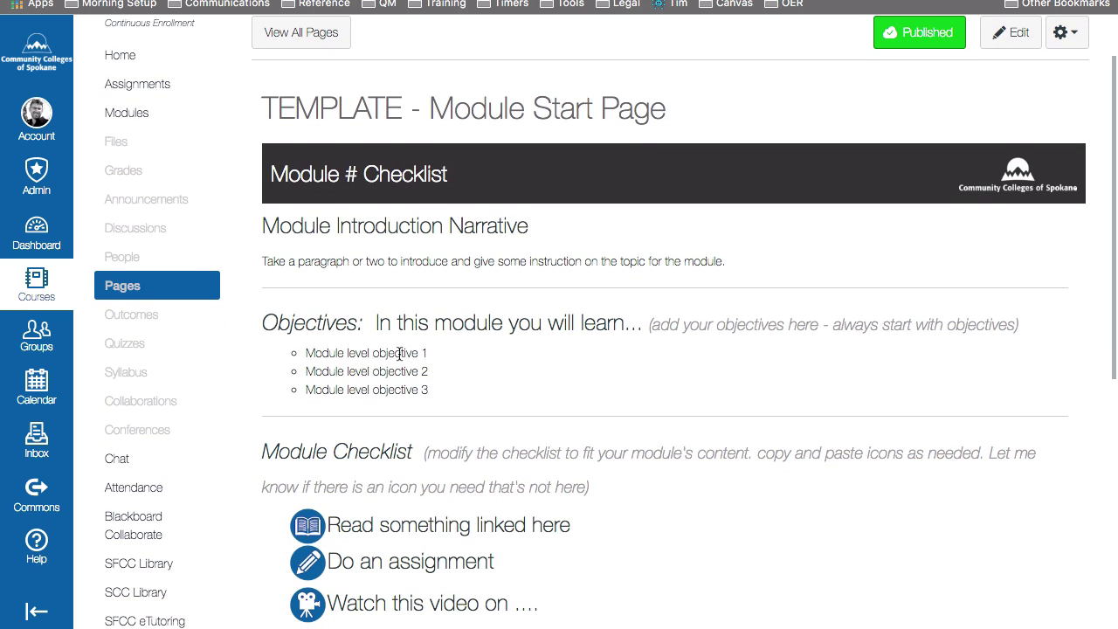
scroll(483, 384, down, 4)
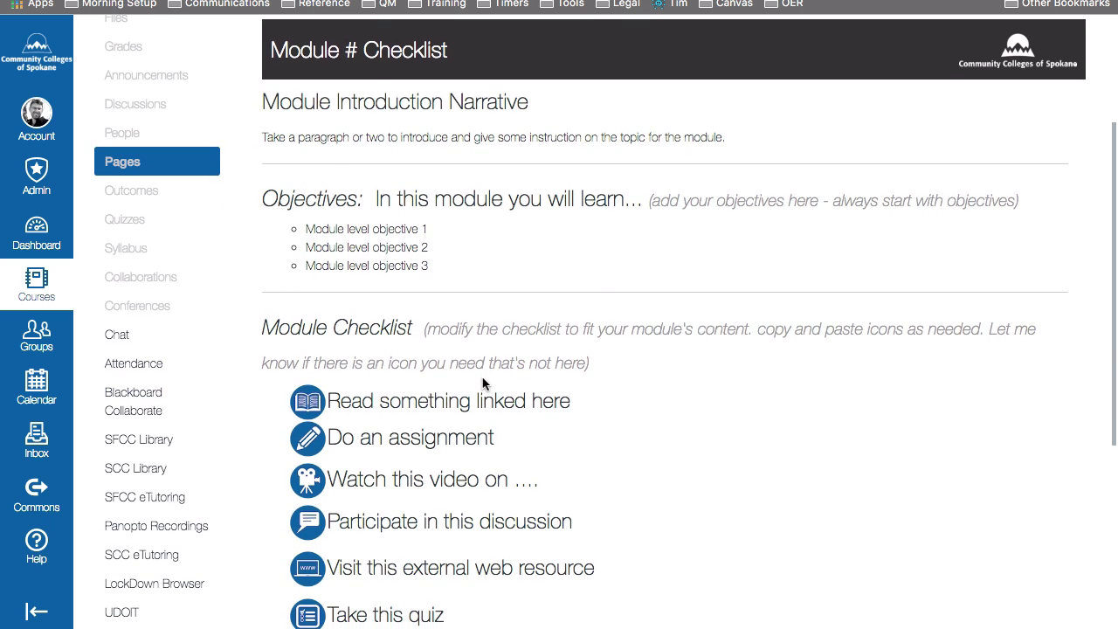
scroll(448, 469, down, 3)
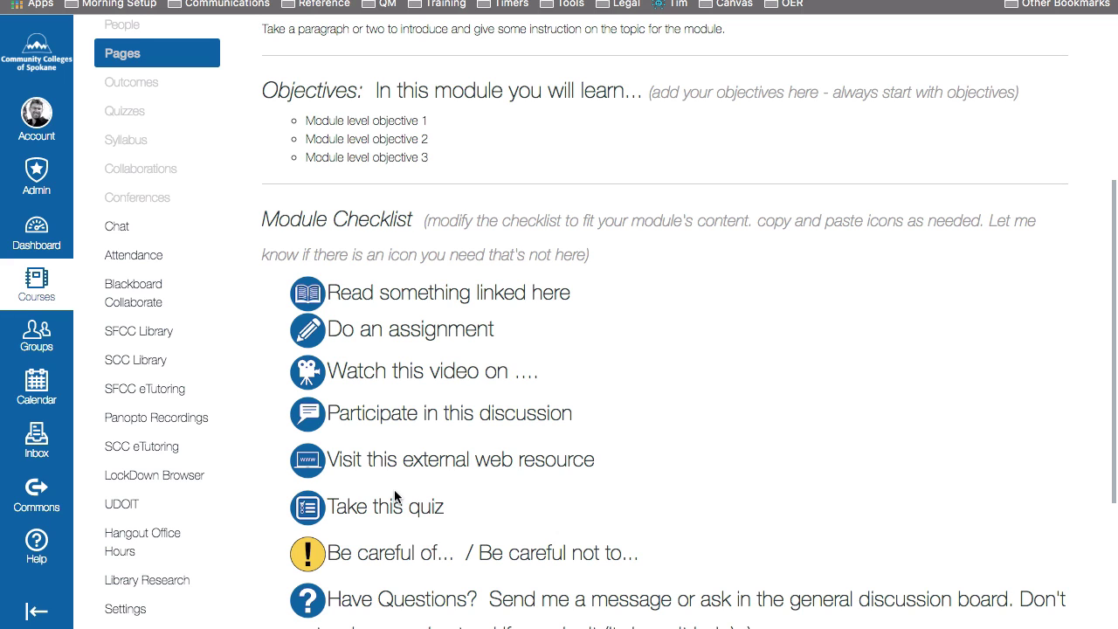
scroll(394, 489, up, 7)
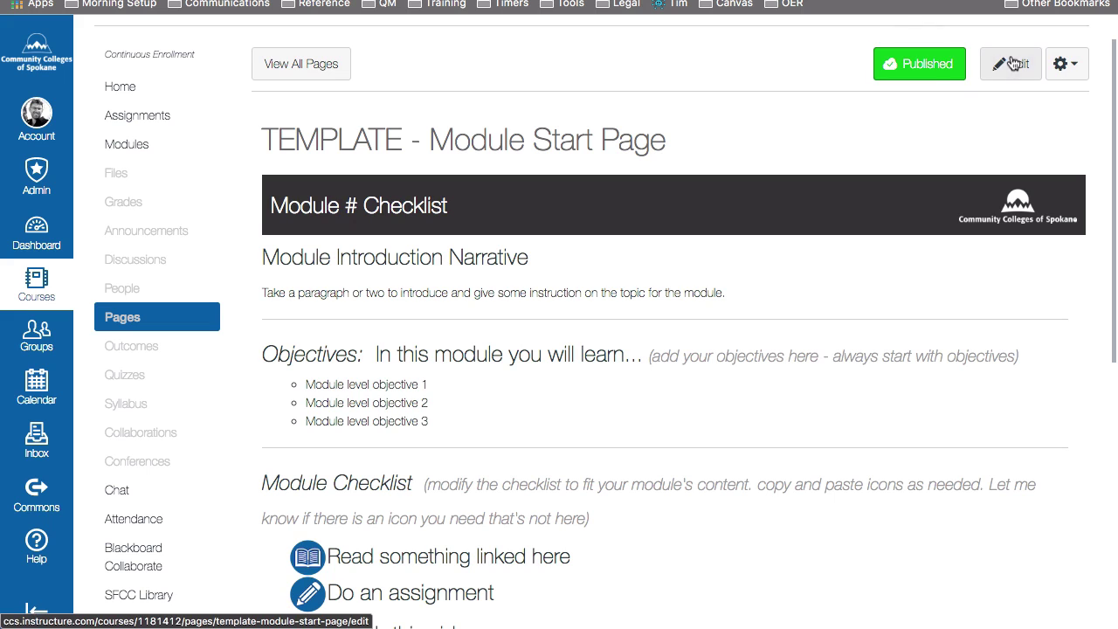
Copy the entire HTML source of the Module Start Page template and leave its page editor without saving
click(1013, 64)
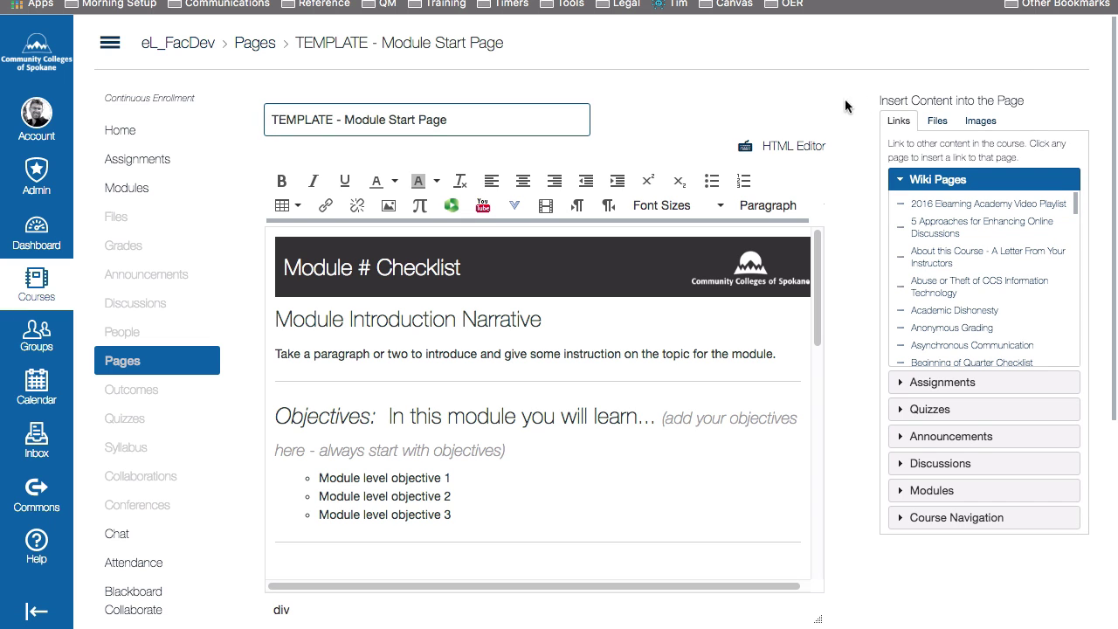
click(780, 148)
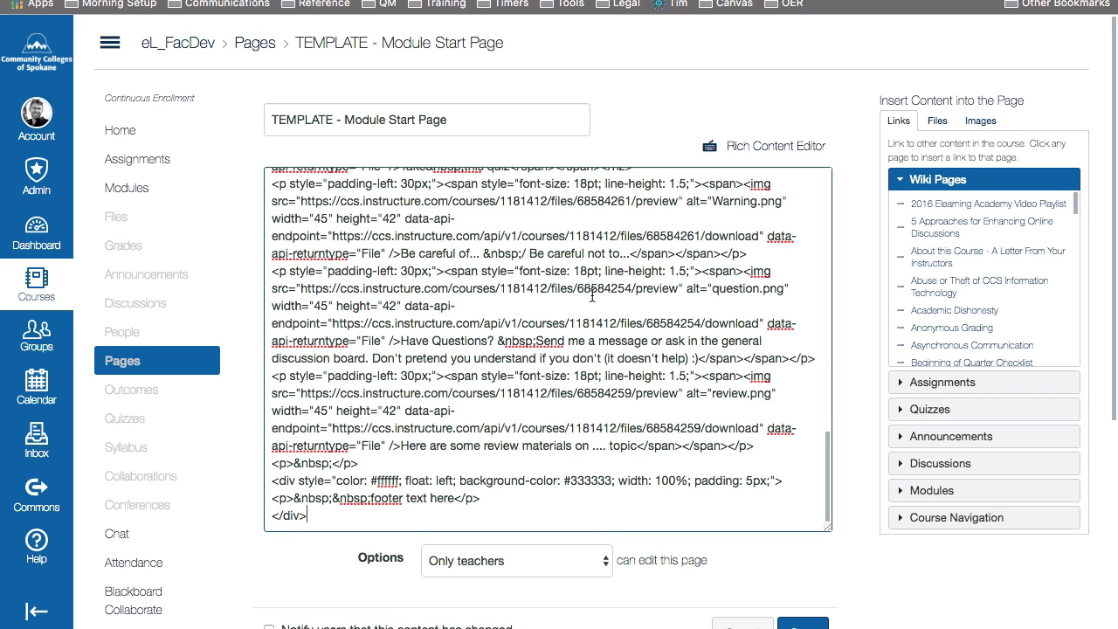
scroll(592, 297, up, 10)
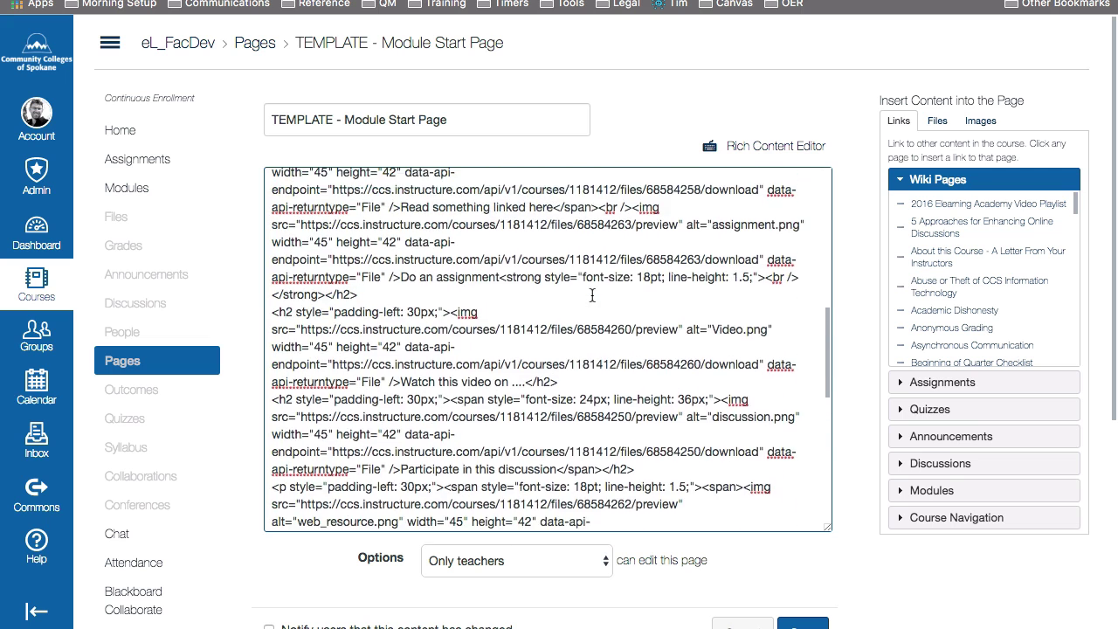
scroll(592, 297, up, 8)
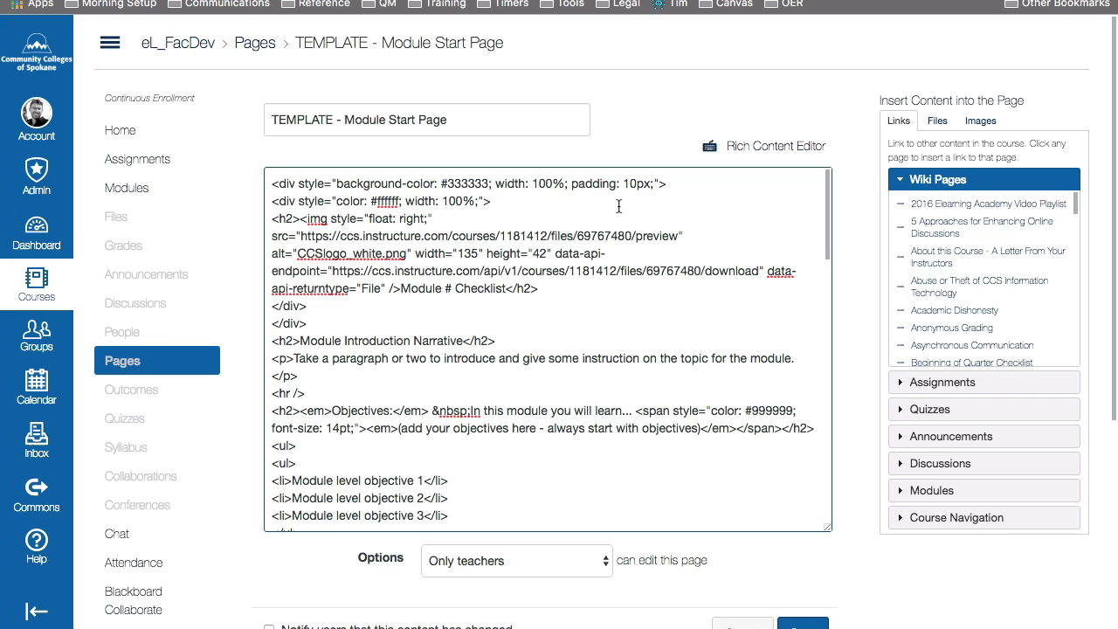
right_click(619, 207)
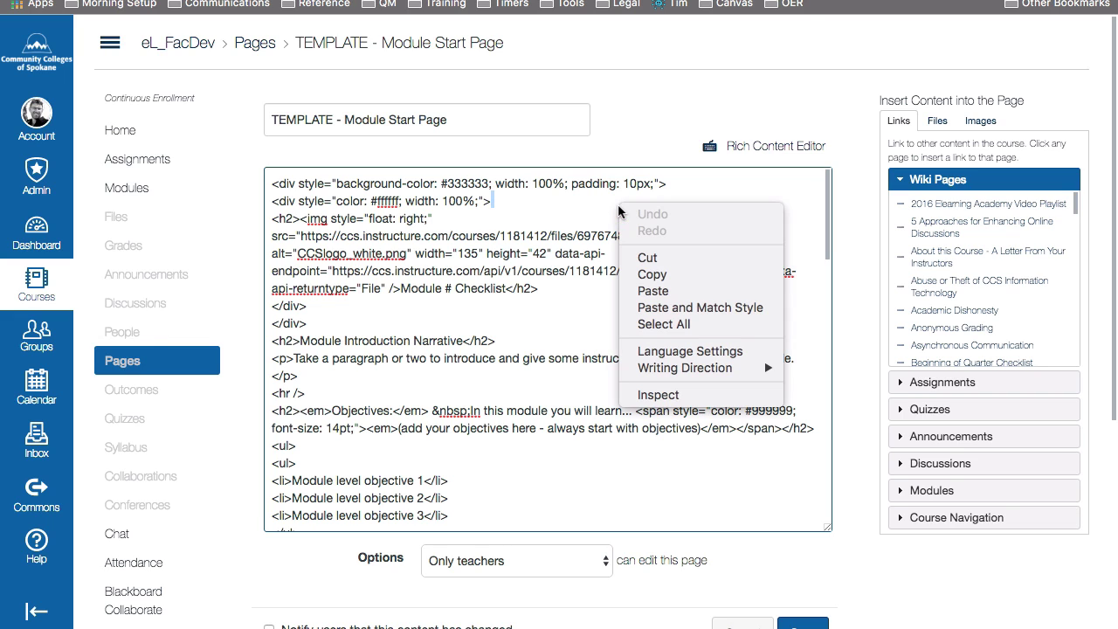
click(649, 325)
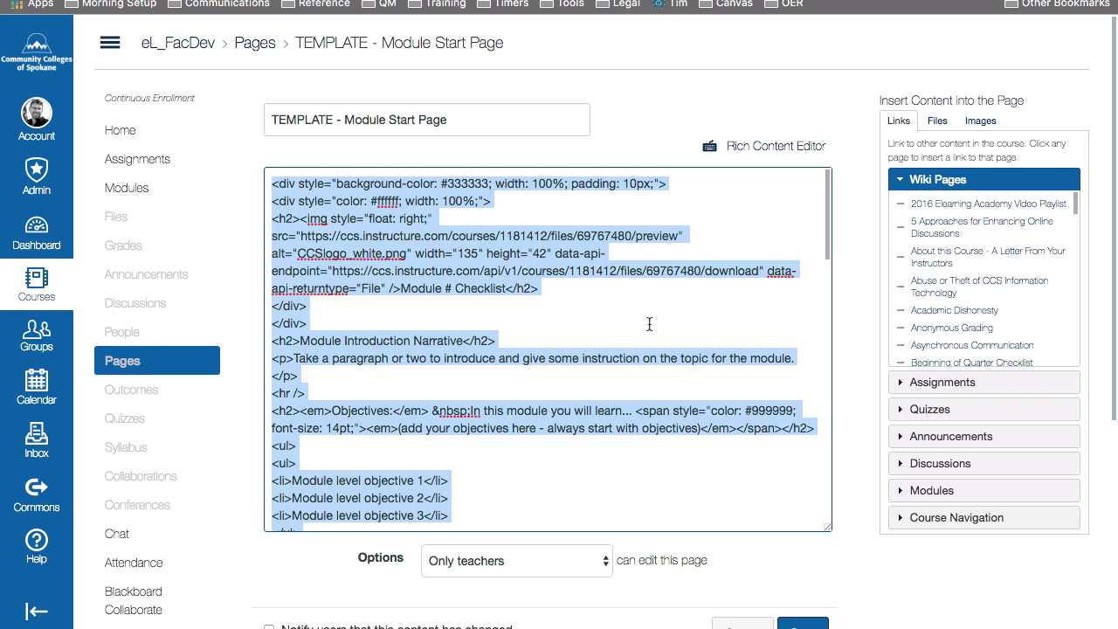
right_click(575, 260)
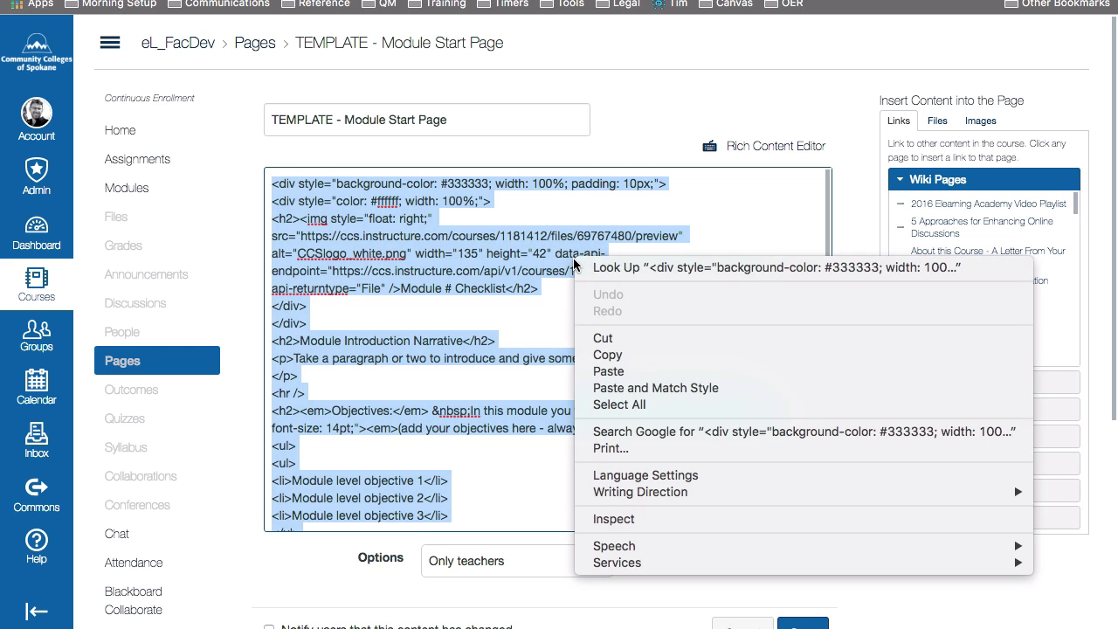
click(600, 353)
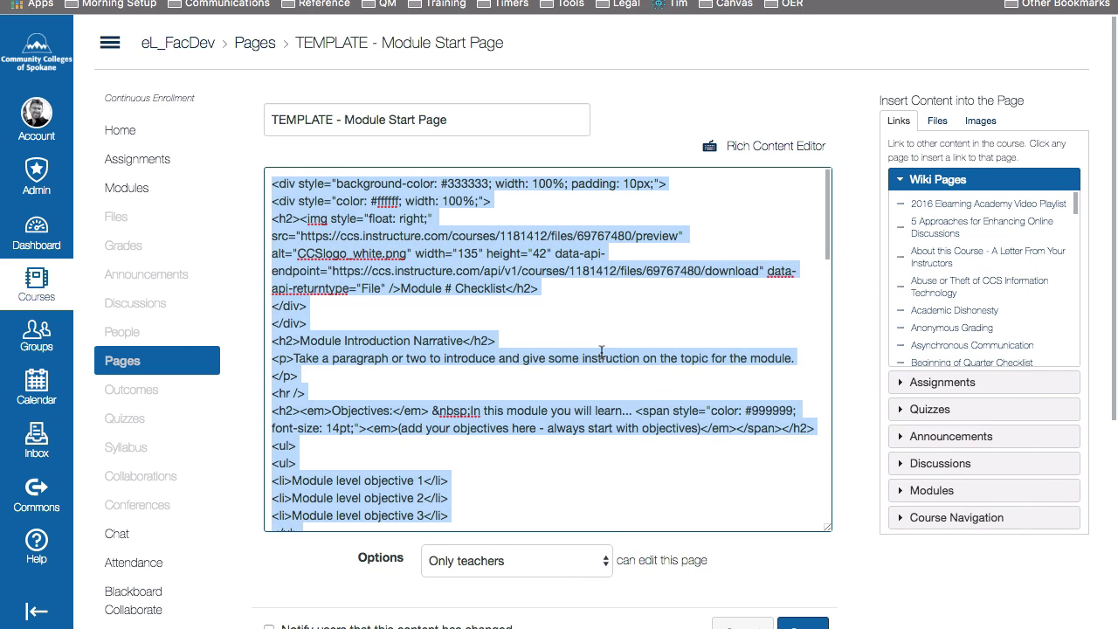
scroll(601, 351, down, 5)
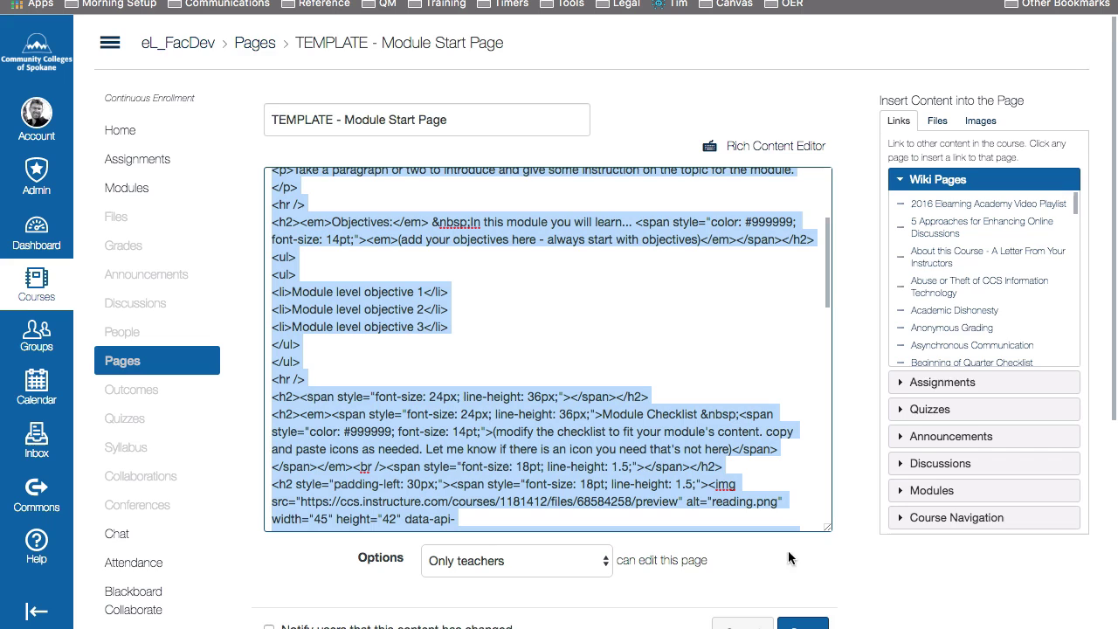
scroll(788, 550, down, 2)
click(756, 564)
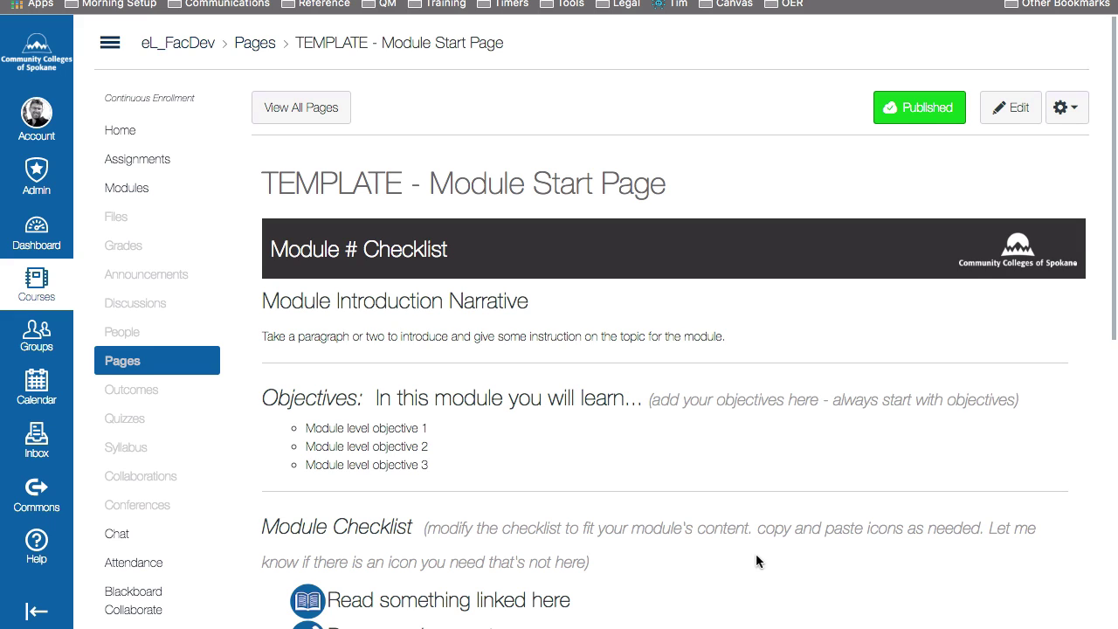
Add a new content page named "Template Practice" to the eLearning Faculty Toolkit module
click(124, 196)
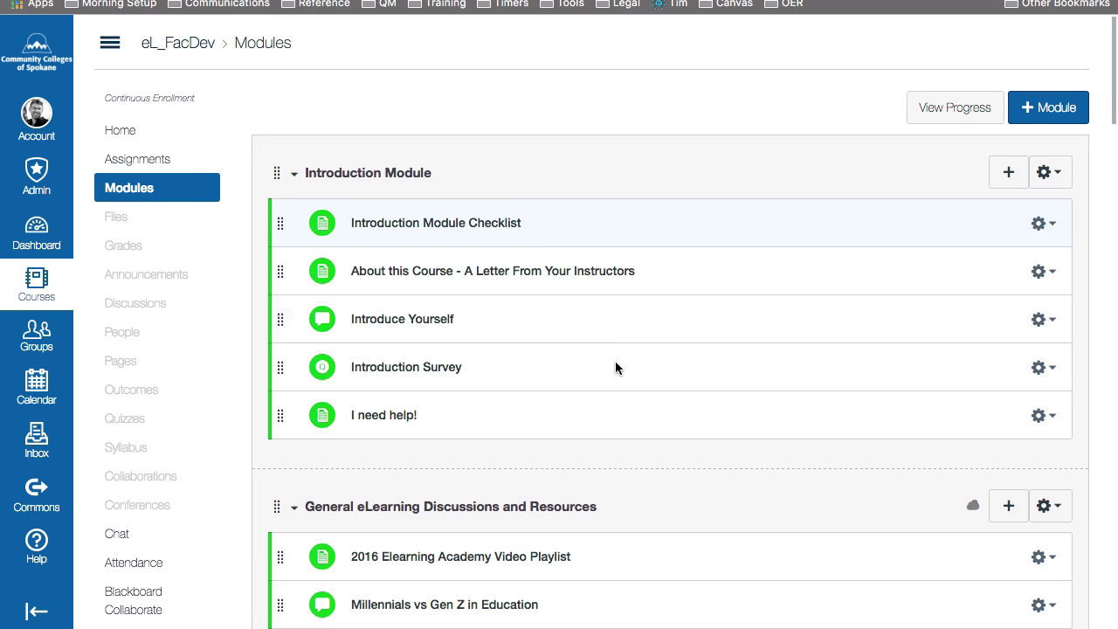
scroll(620, 414, down, 8)
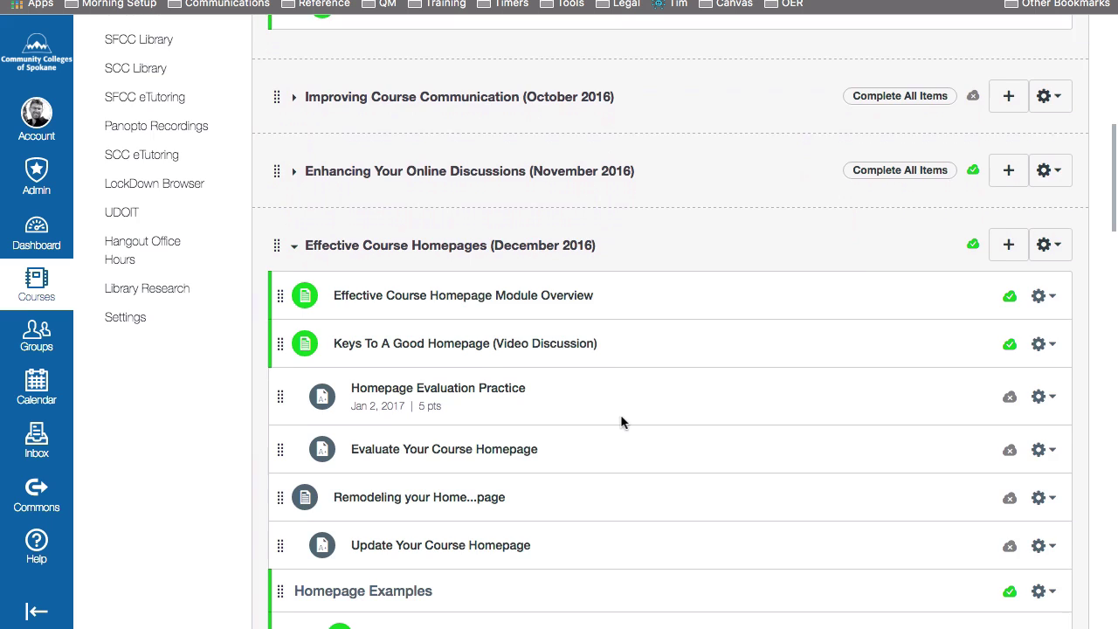
scroll(620, 414, down, 10)
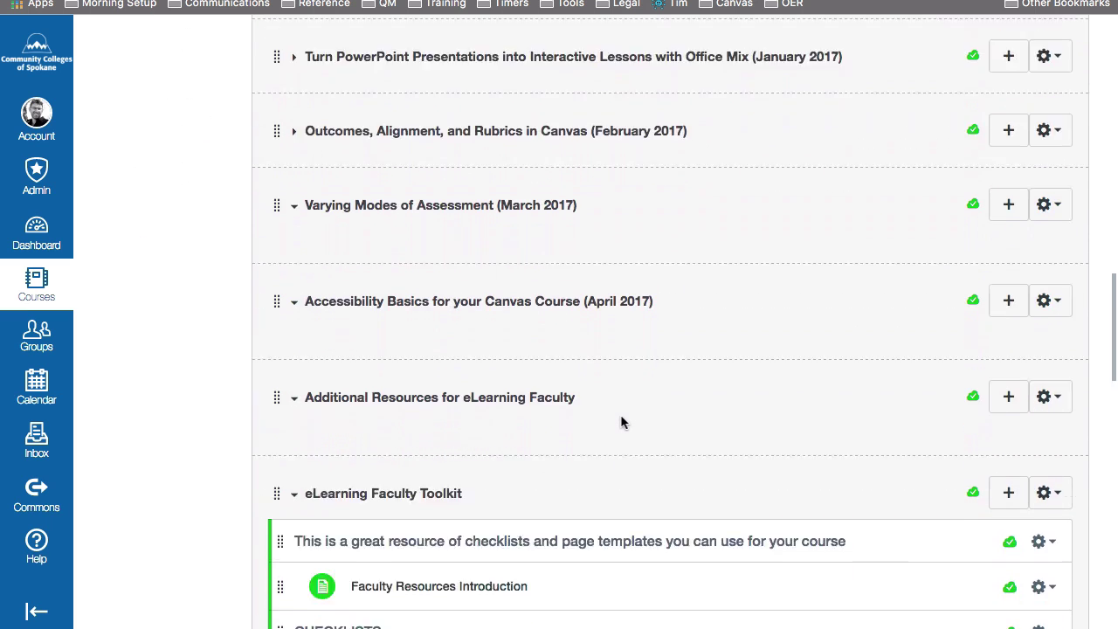
click(1015, 374)
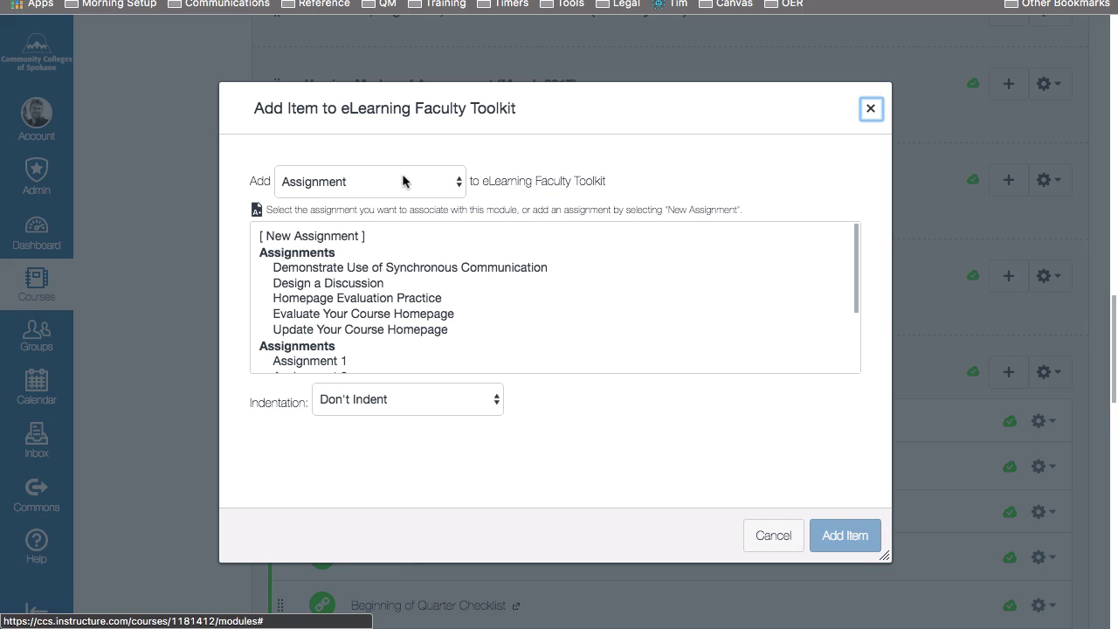
click(404, 179)
click(398, 231)
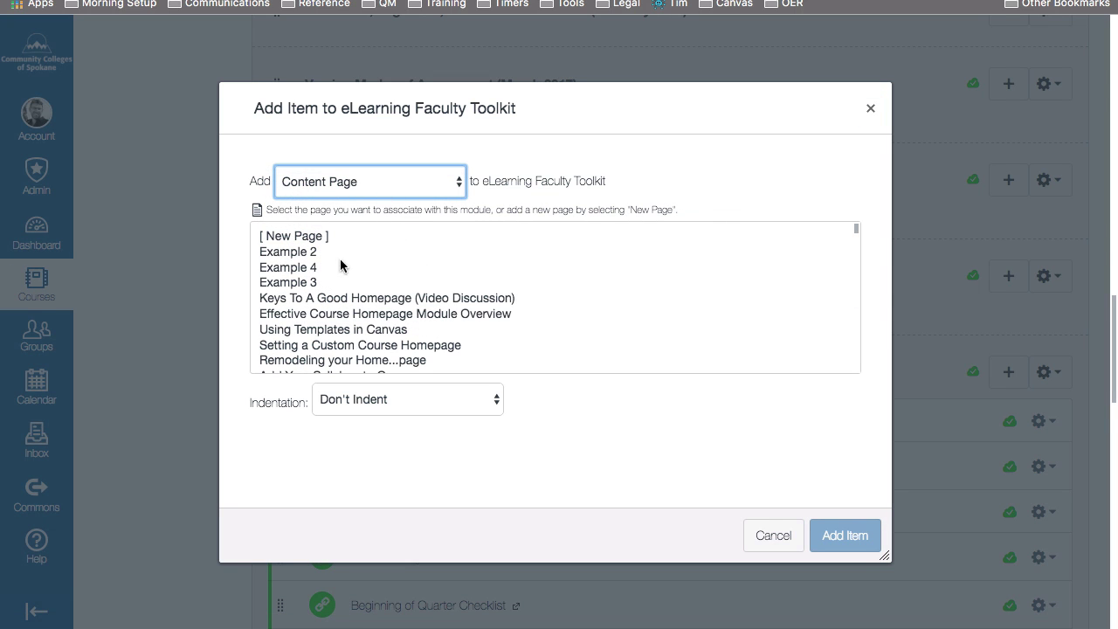
click(307, 239)
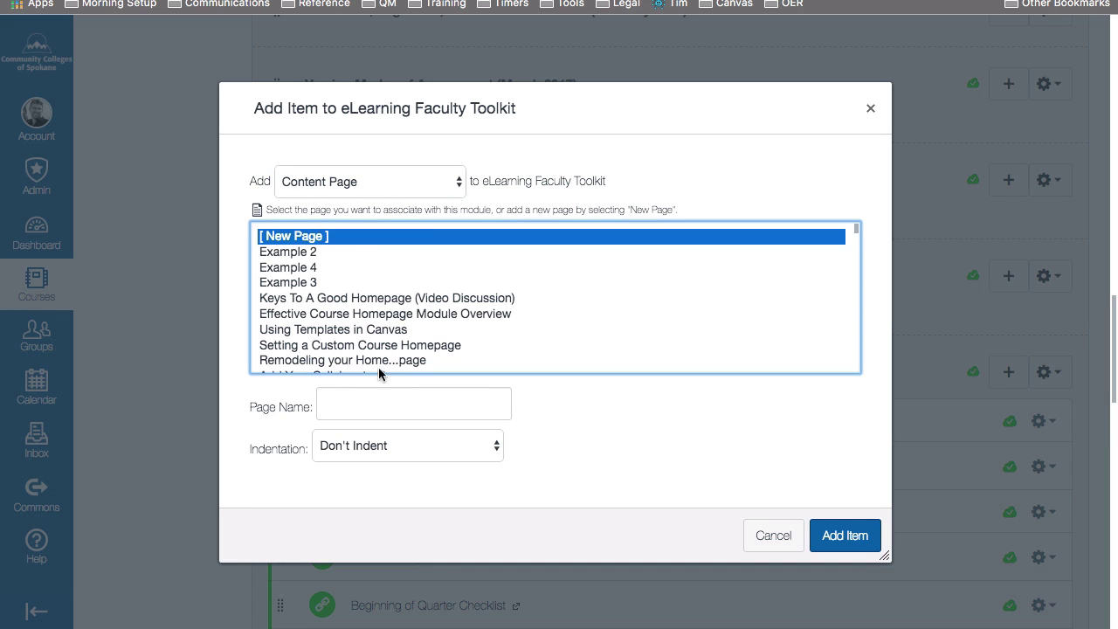
click(370, 402)
text(T)
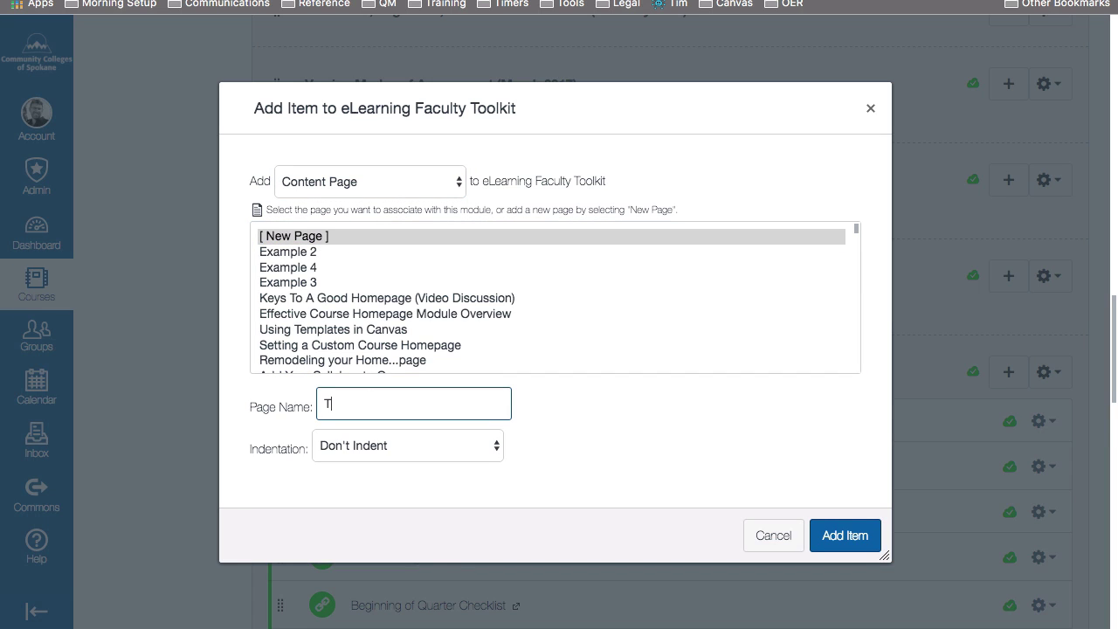
text(emplate Practice)
key(Return)
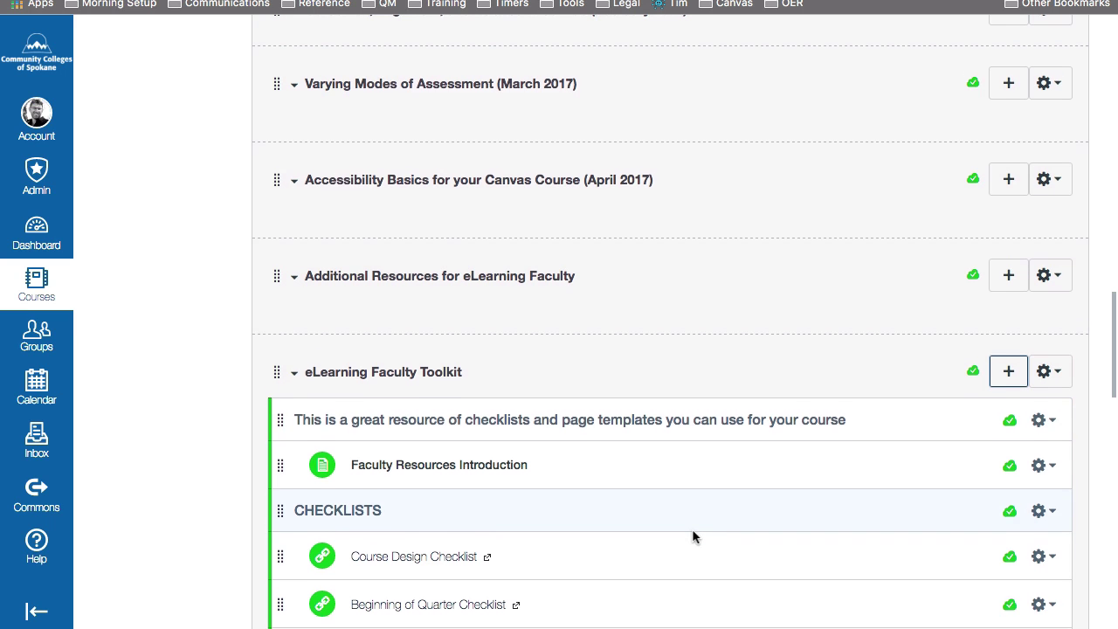
Open the Template Practice page for editing and paste the copied template code into its HTML source
scroll(694, 534, down, 5)
scroll(693, 530, down, 3)
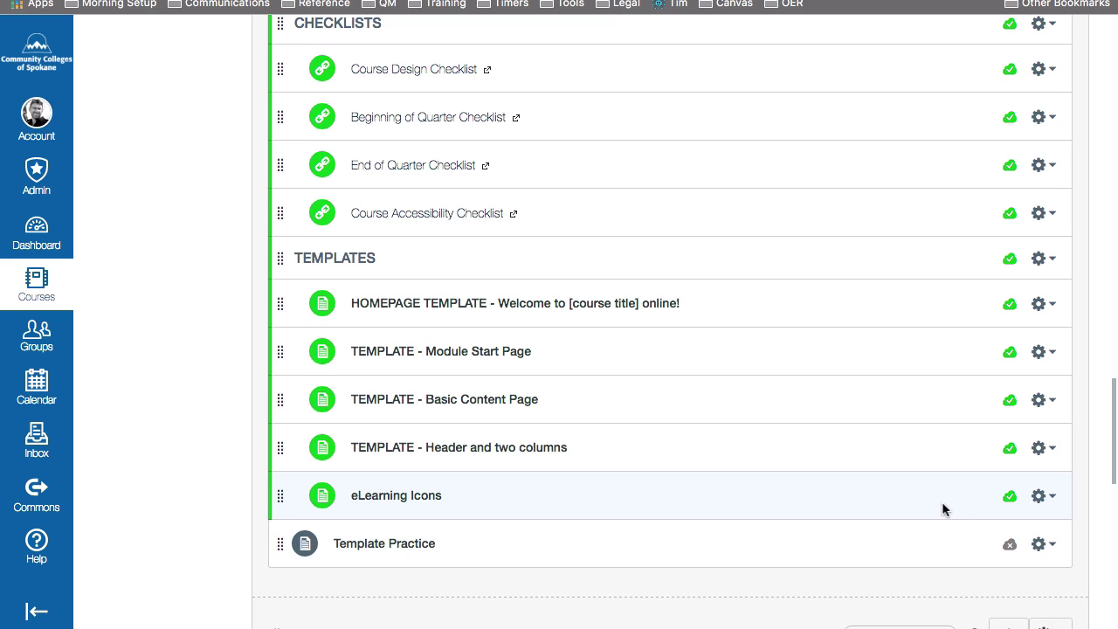
click(425, 547)
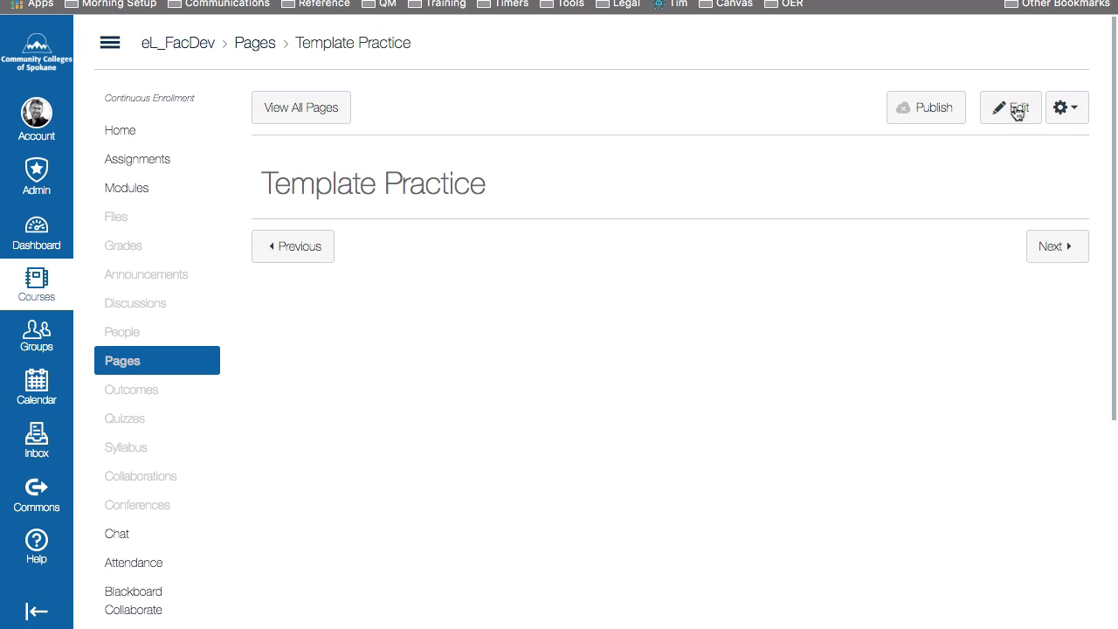
click(1017, 114)
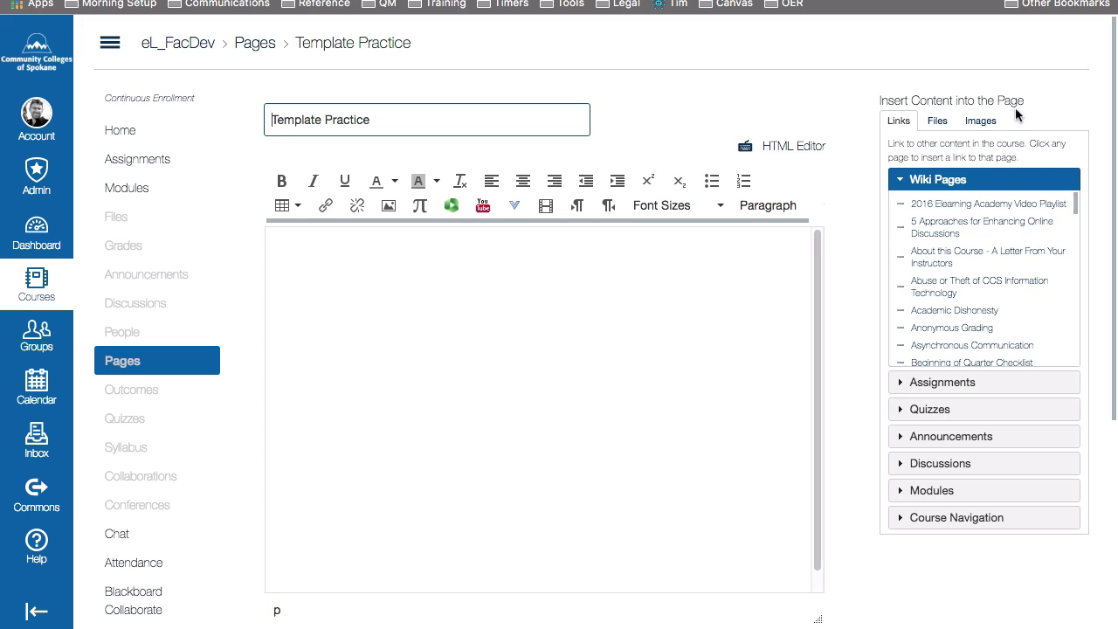
click(790, 149)
right_click(476, 291)
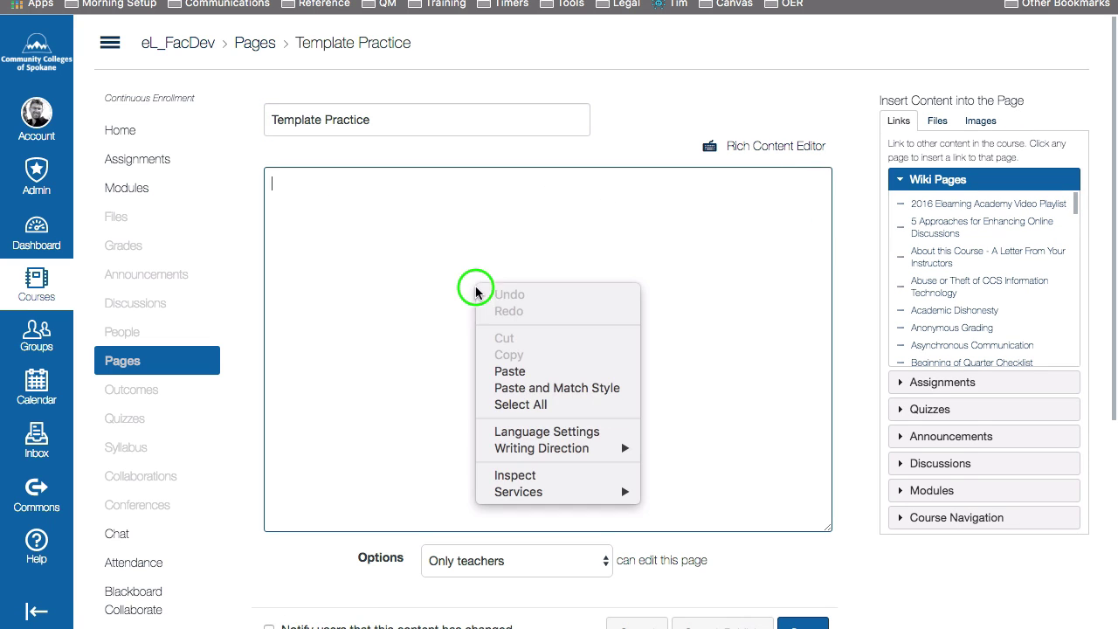
click(509, 371)
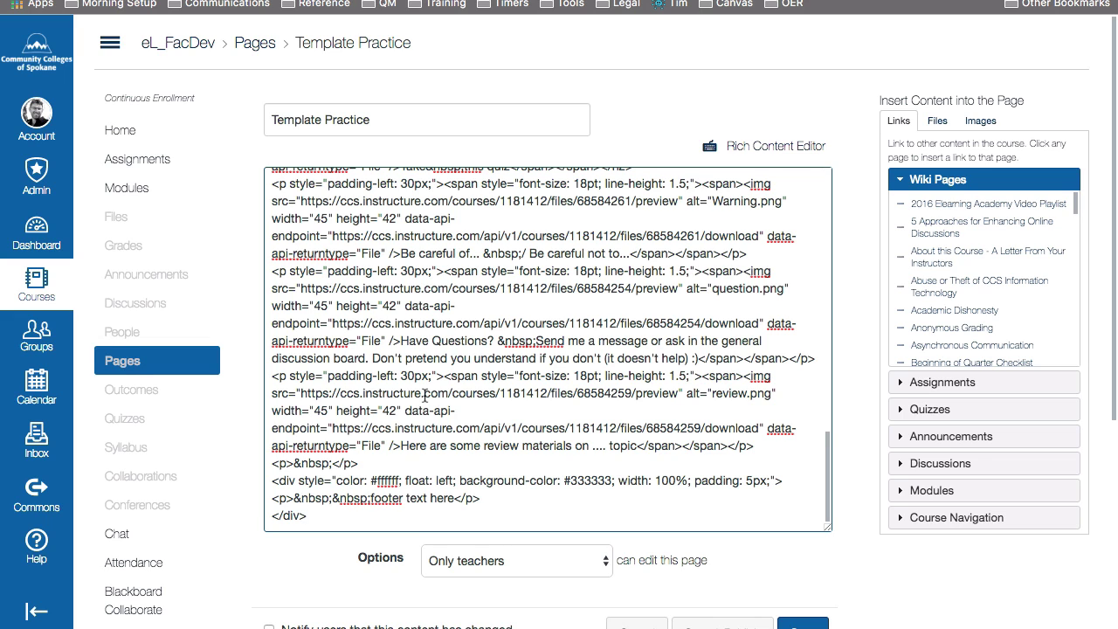
Switch to Word, paste the copied HTML code into the blank document, and return to the Template Practice page in Chrome
key(super+Tab)
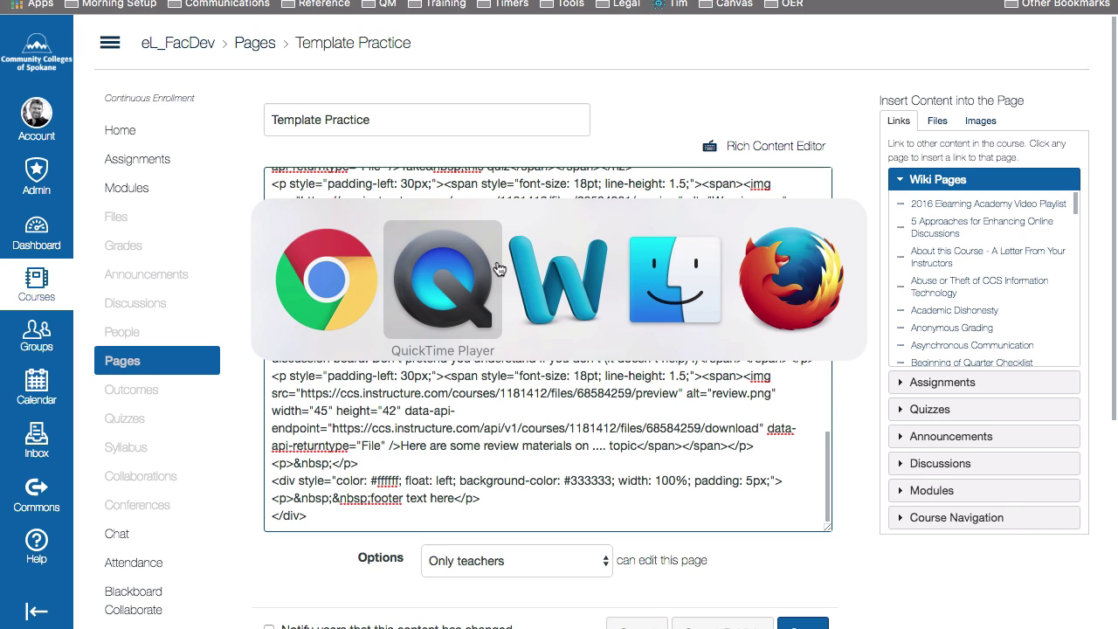
click(535, 284)
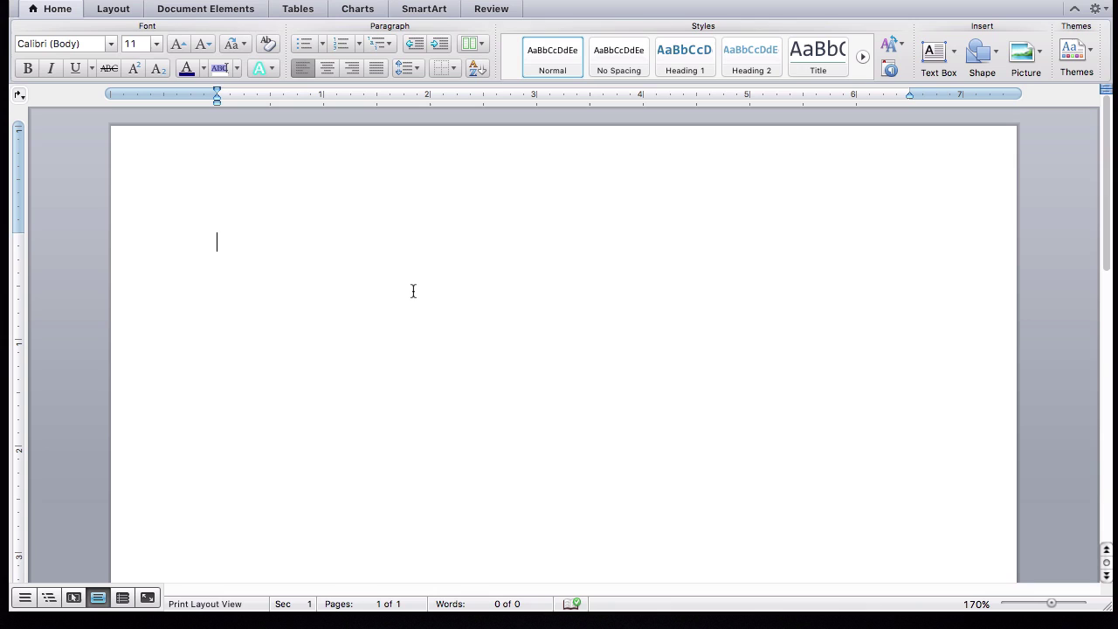
right_click(267, 236)
click(293, 276)
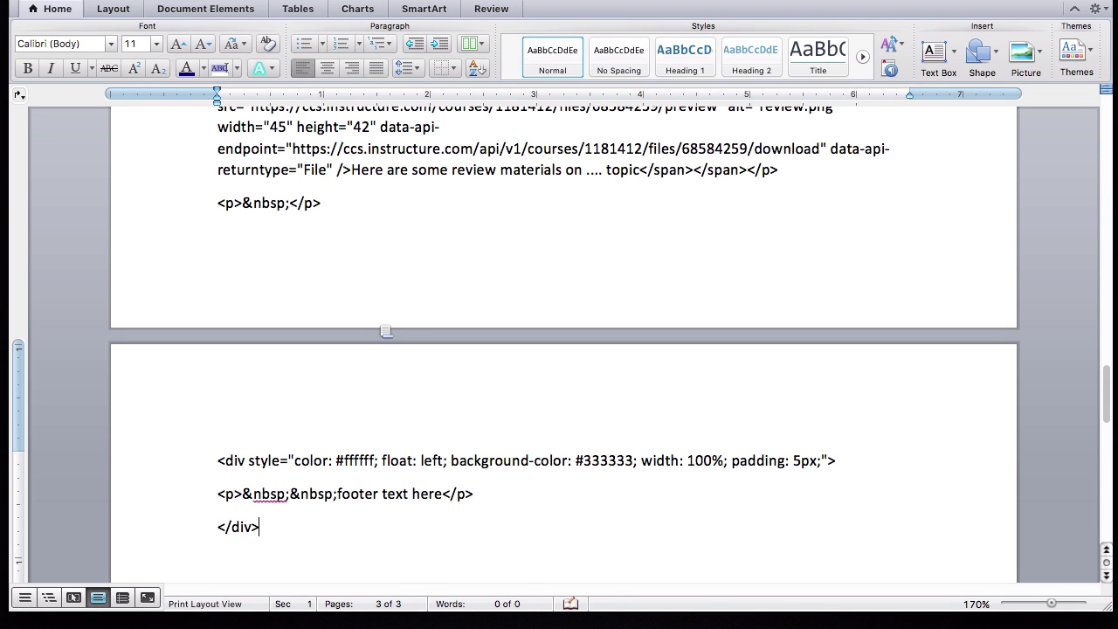
key(super+a)
key(super+Tab)
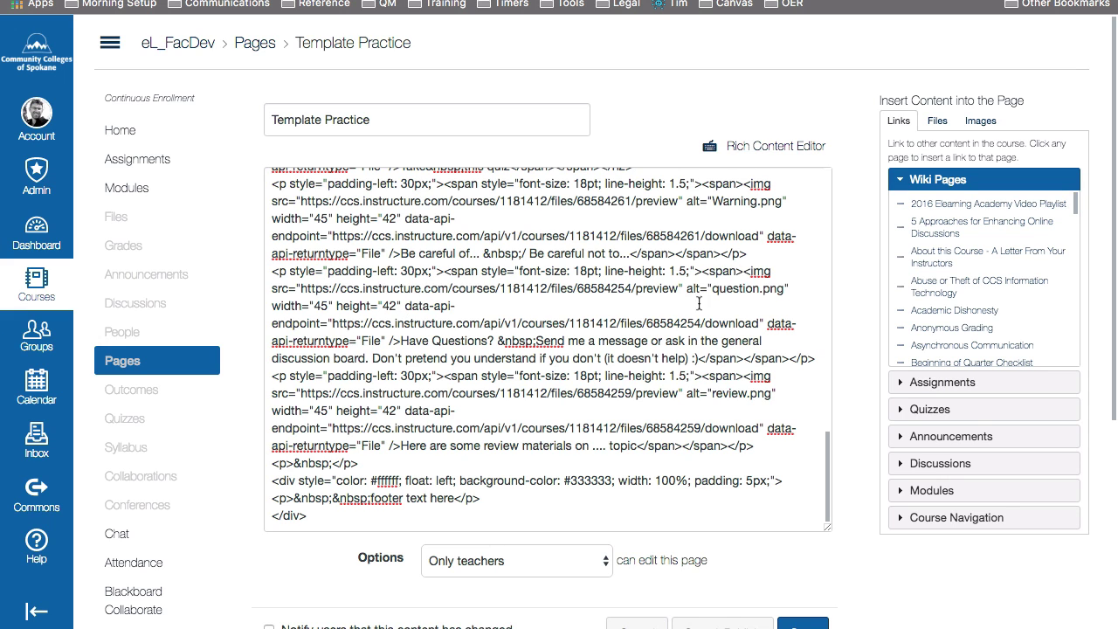
scroll(677, 354, down, 2)
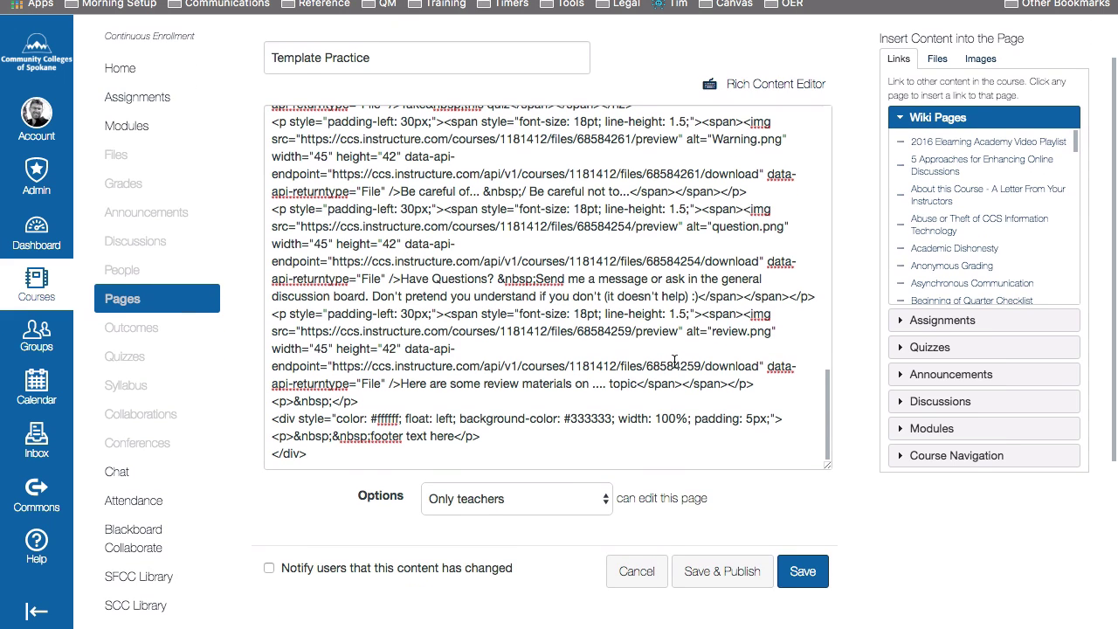
Switch the Template Practice page from HTML source to the Rich Content Editor and review the pasted template down to its footer
click(741, 87)
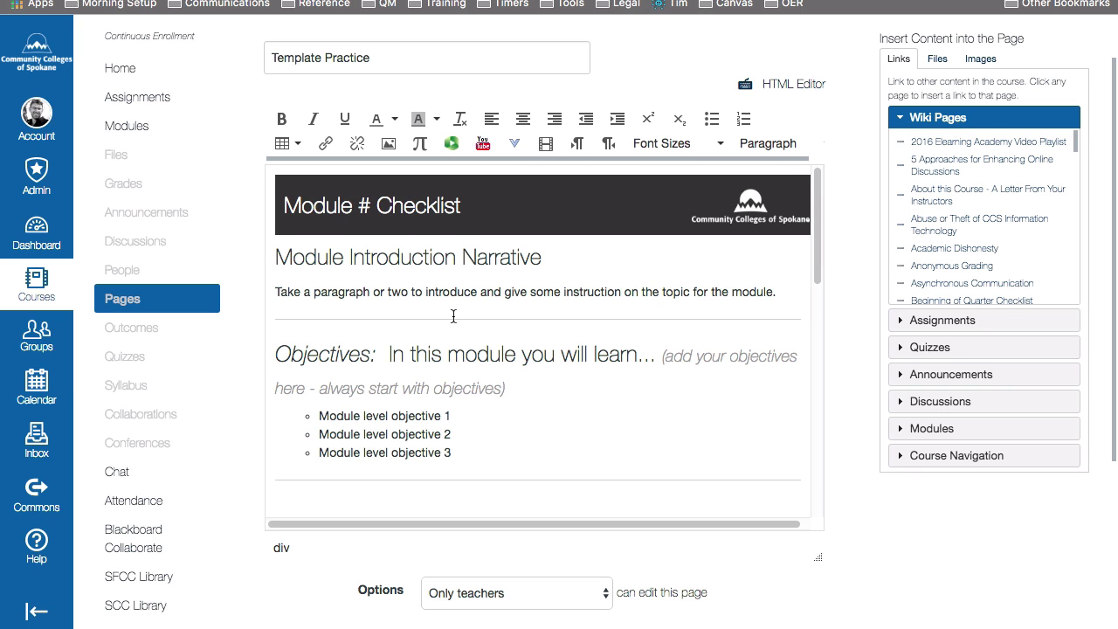
scroll(453, 317, down, 3)
scroll(453, 316, down, 8)
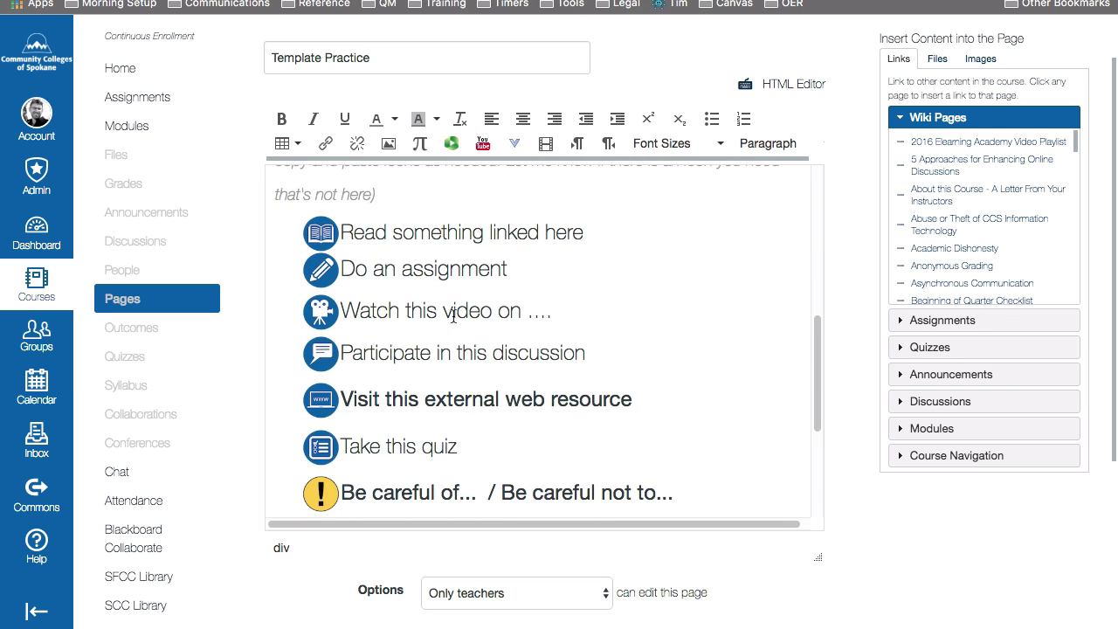
scroll(454, 316, down, 4)
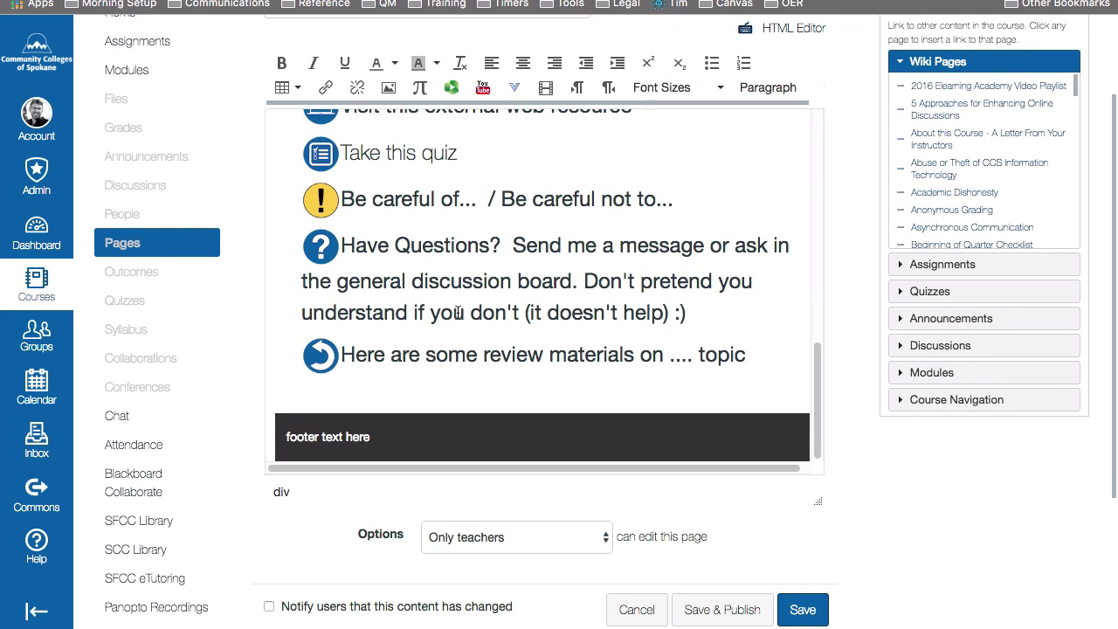
scroll(456, 319, up, 5)
scroll(461, 338, up, 5)
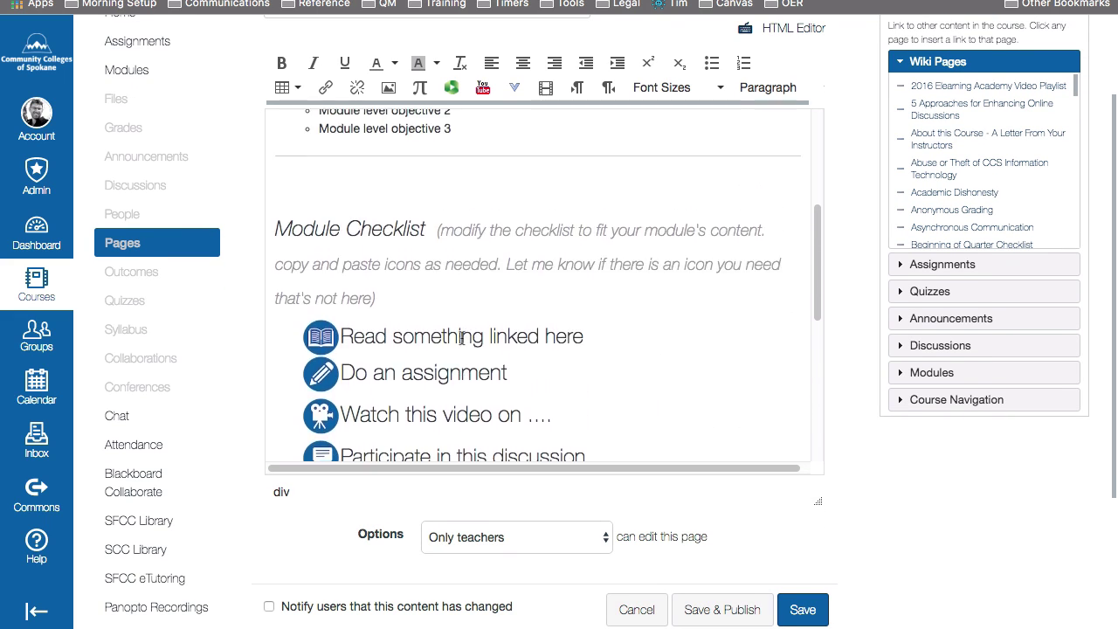
scroll(461, 338, down, 6)
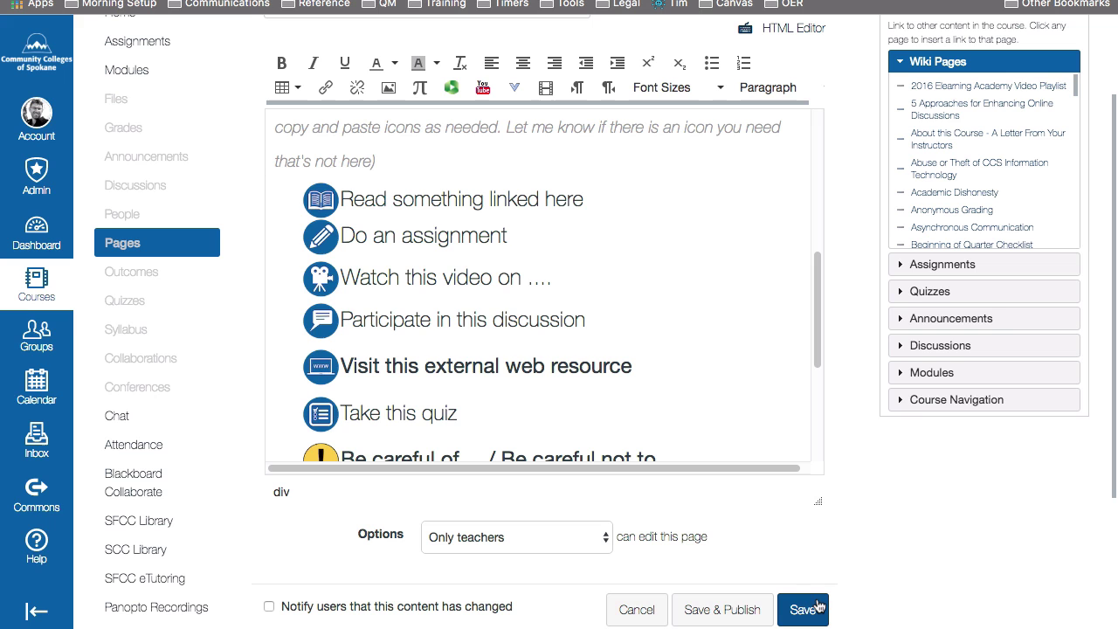
Replace the # placeholder in the page's banner heading with 3 so it reads "Module 3 Checklist"
scroll(838, 524, up, 3)
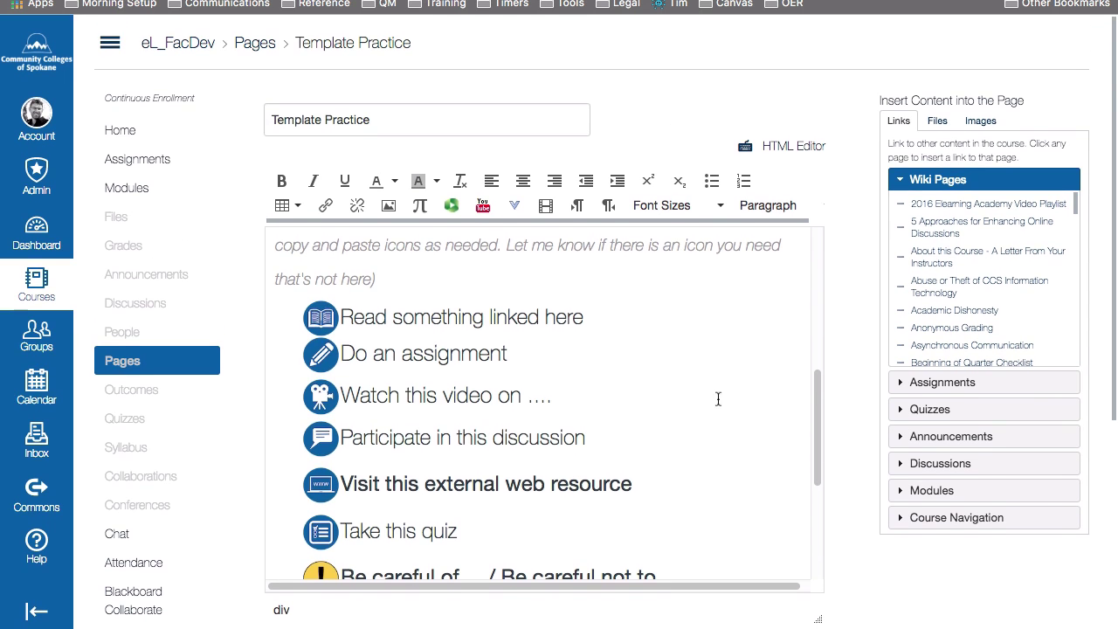
scroll(703, 388, up, 6)
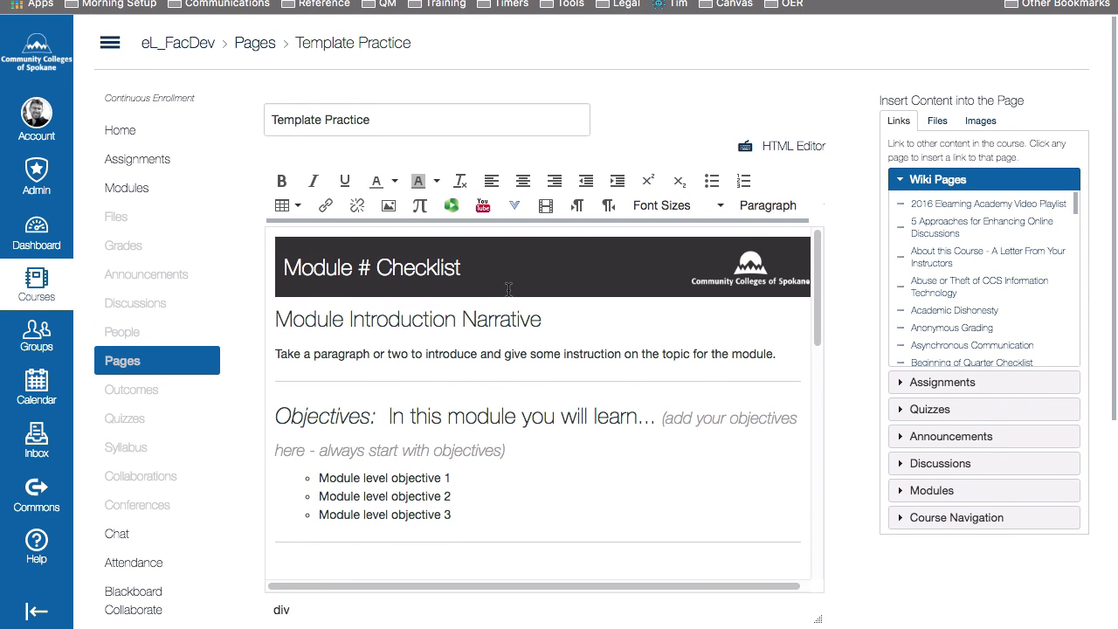
double_click(366, 267)
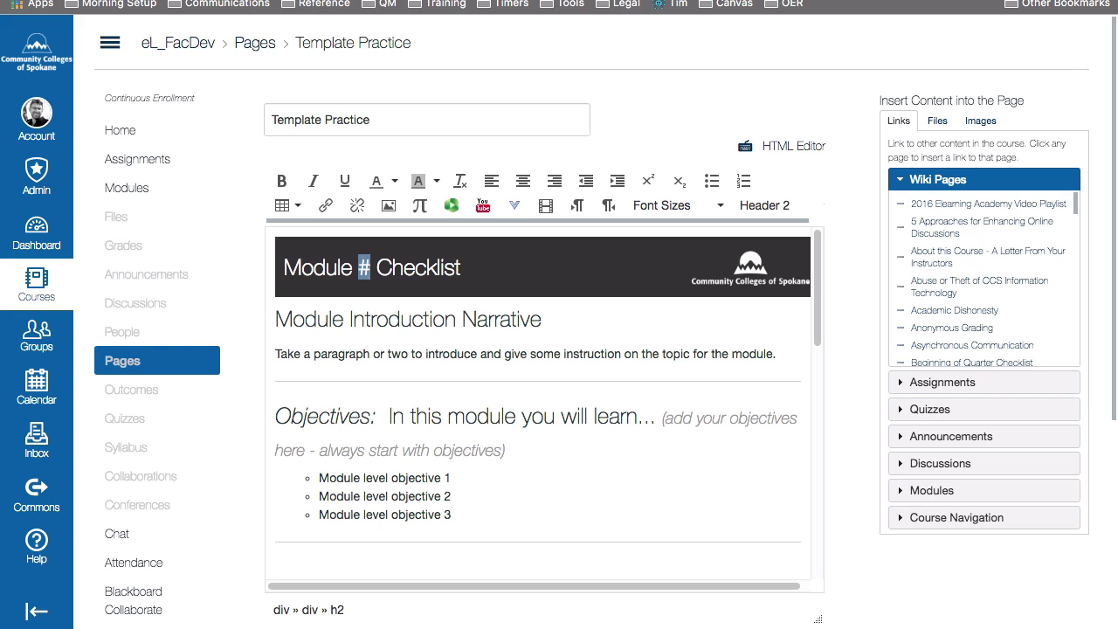
text(3)
Replace the placeholder paragraph under Module Introduction Narrative with "In this module we will..."
drag(276, 354, 407, 349)
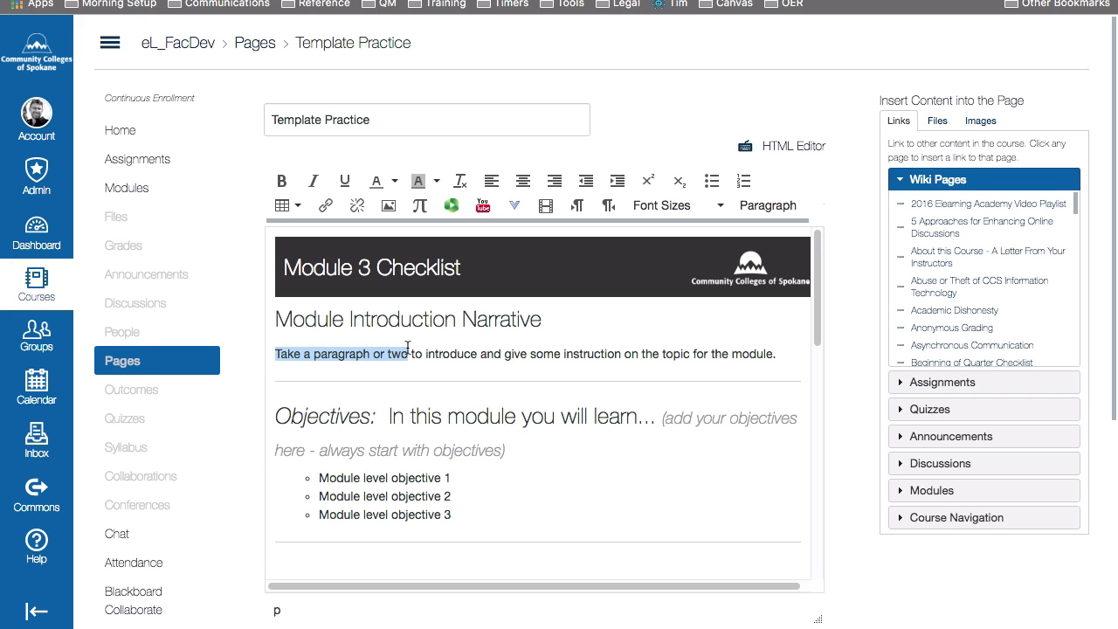
shift+click(781, 355)
text(In t)
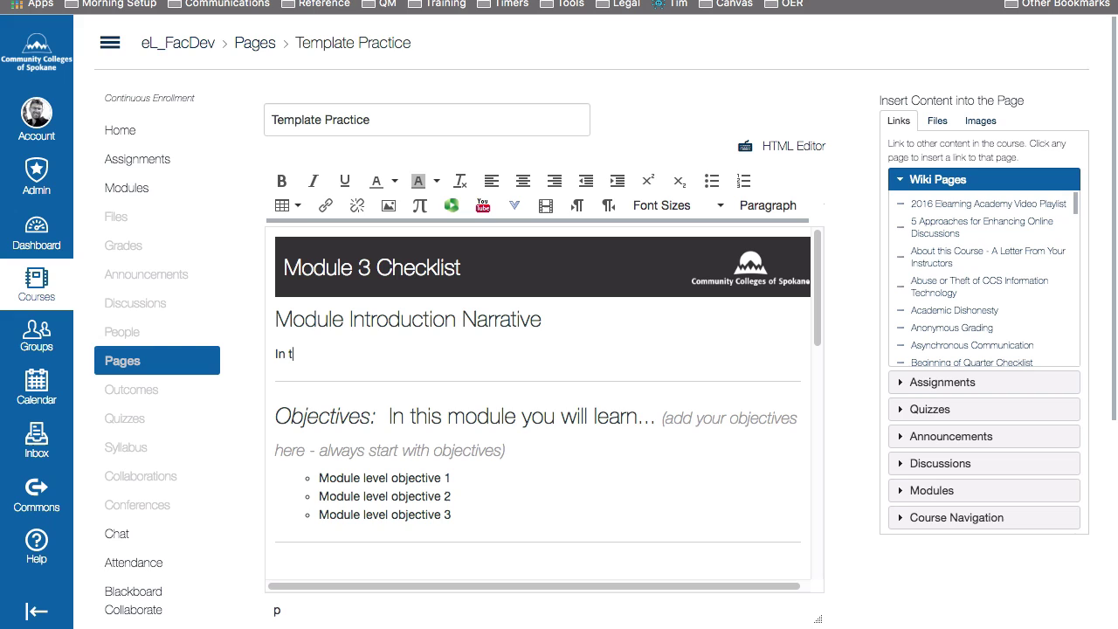
text(his module we will...)
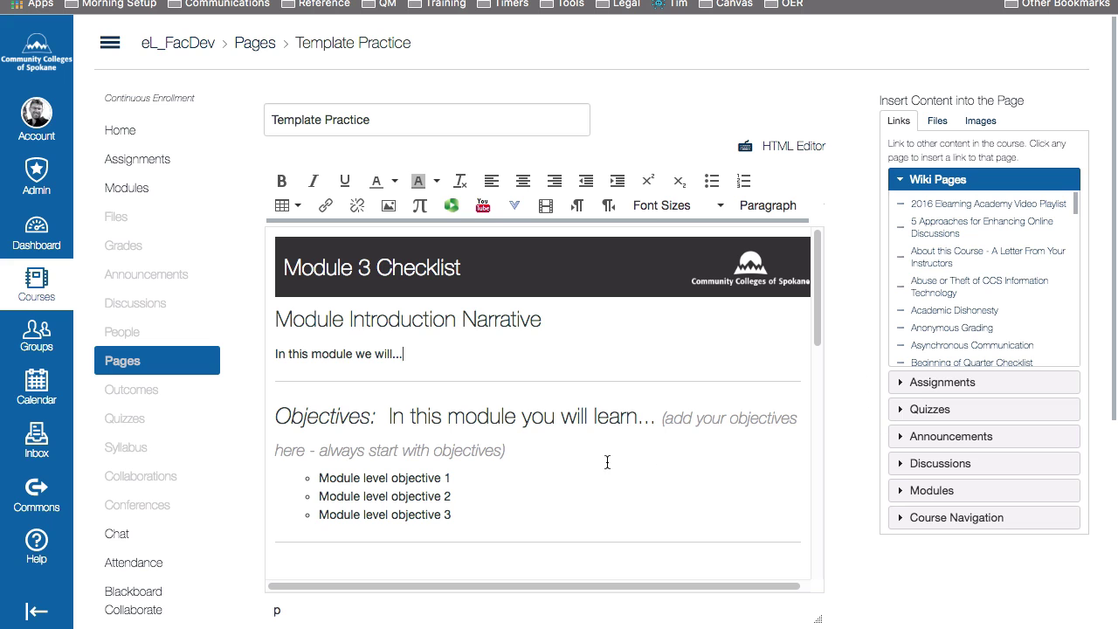
Review the Objectives and Module Checklist sections of the Template Practice page
scroll(604, 460, down, 2)
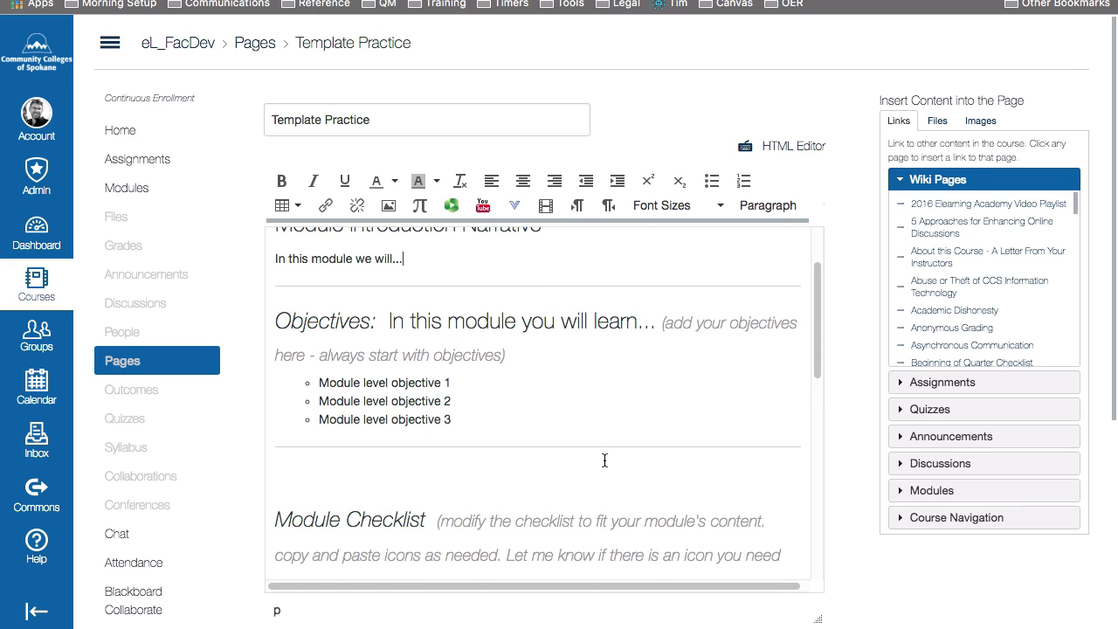
scroll(604, 460, down, 2)
scroll(605, 460, down, 1)
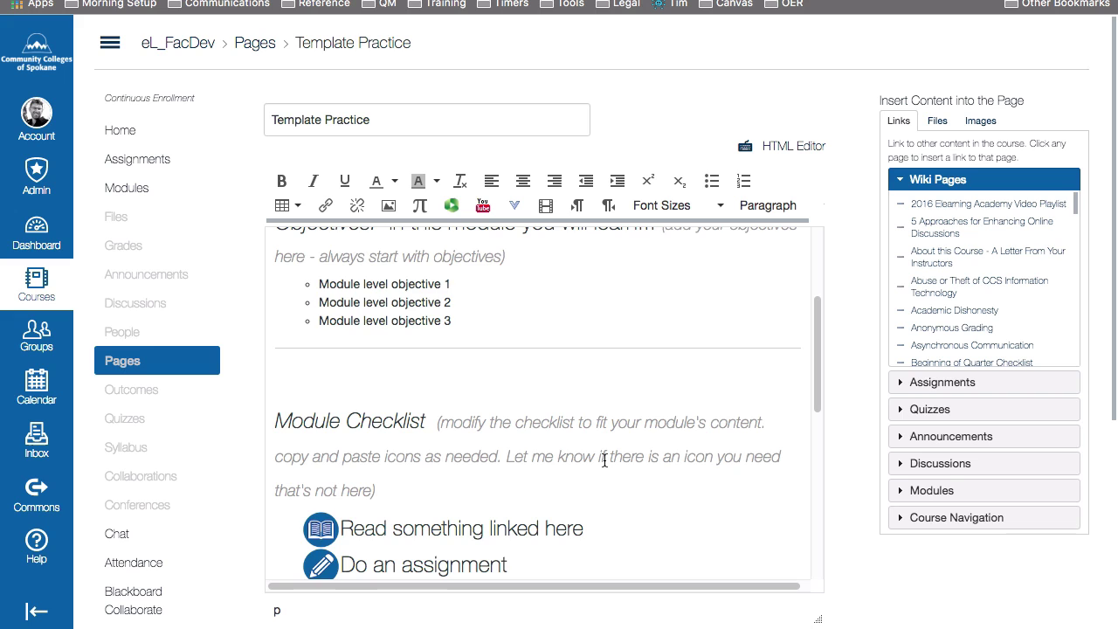
scroll(605, 460, down, 3)
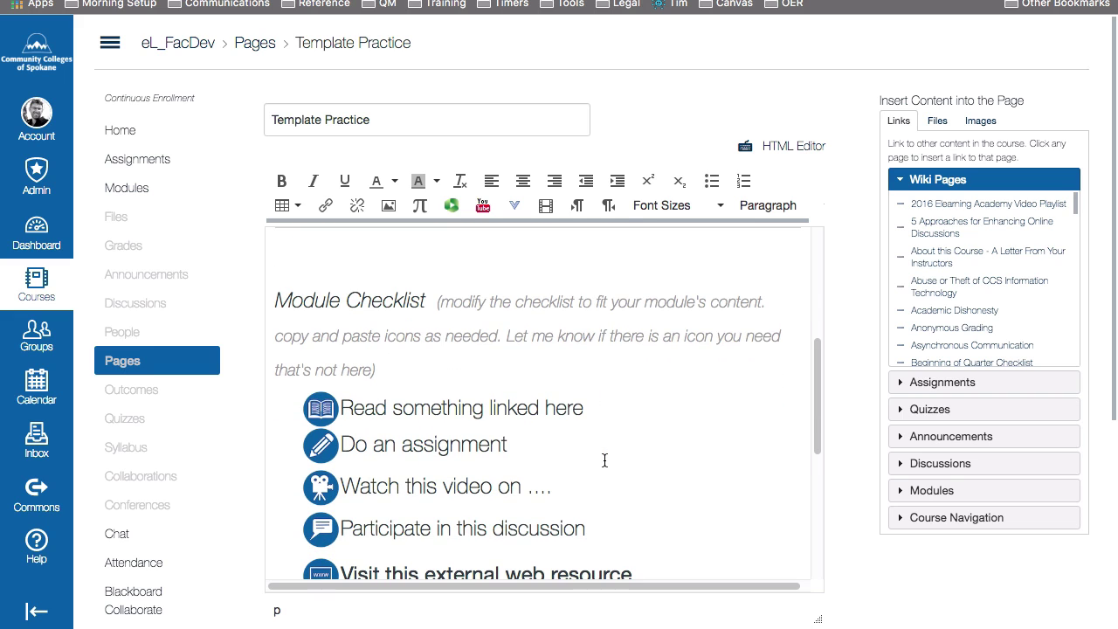